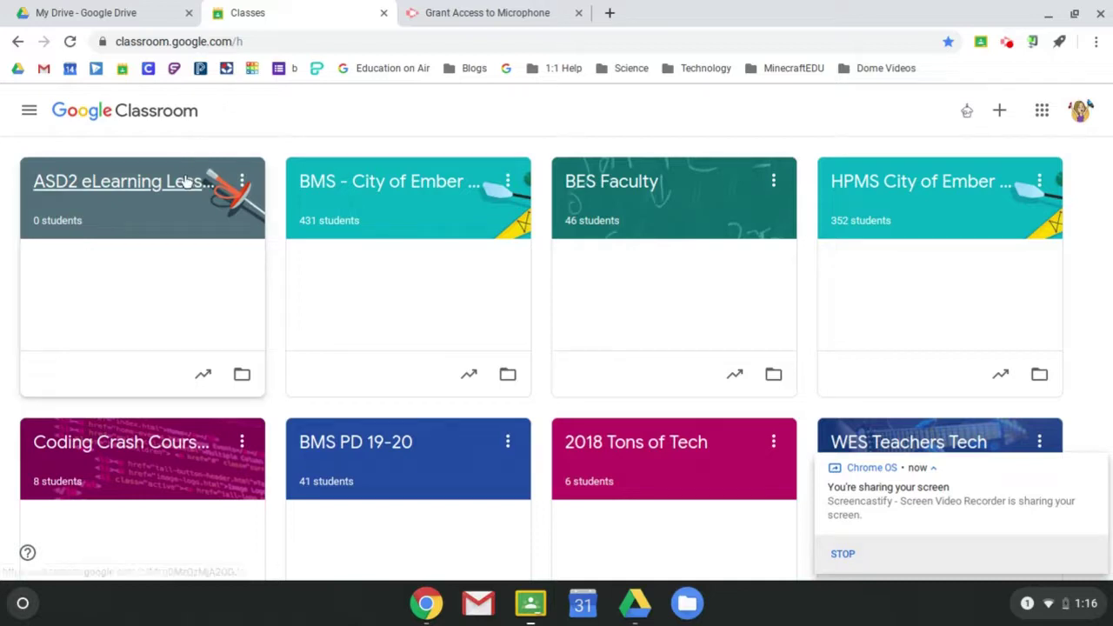
Step: Go to the Classwork page of the ASD2 eLearning Lessons for Educators class
left_click(185, 181)
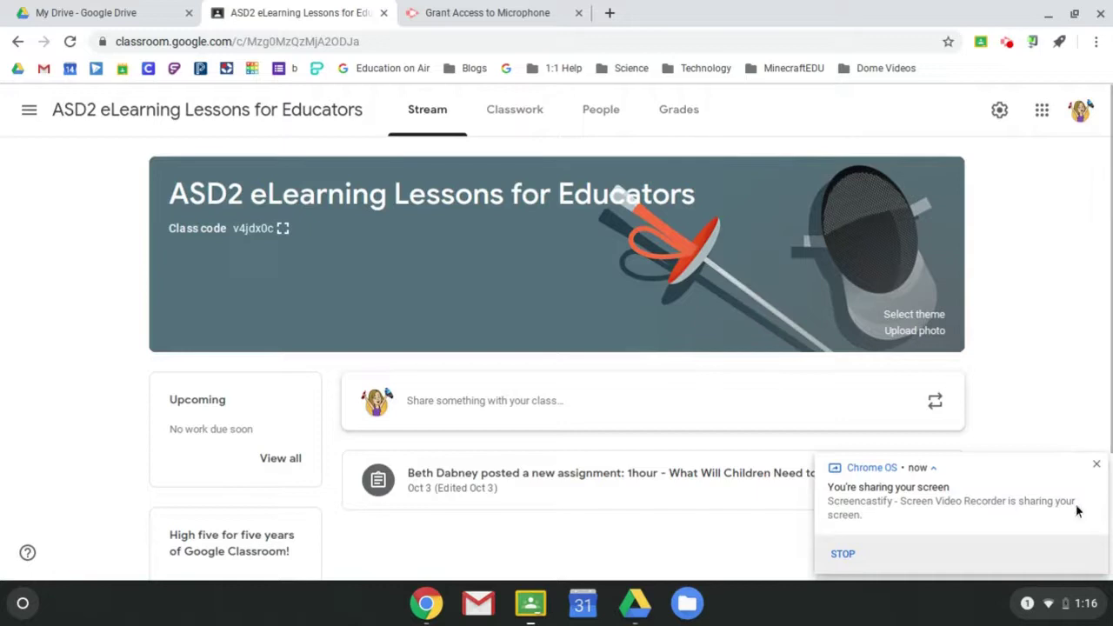
left_click(1095, 465)
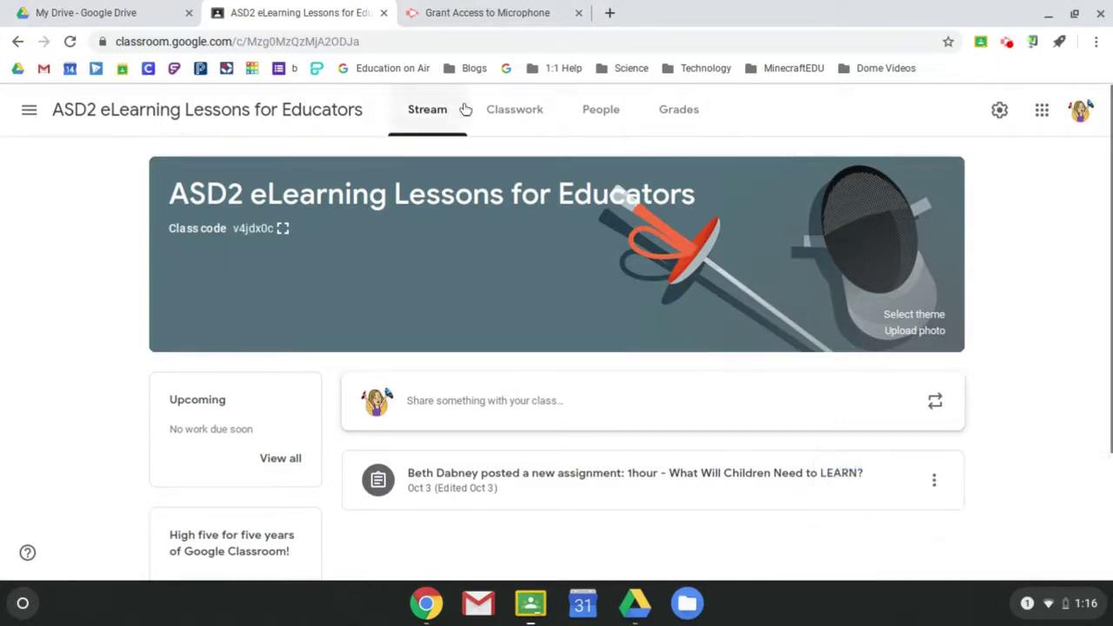
left_click(517, 113)
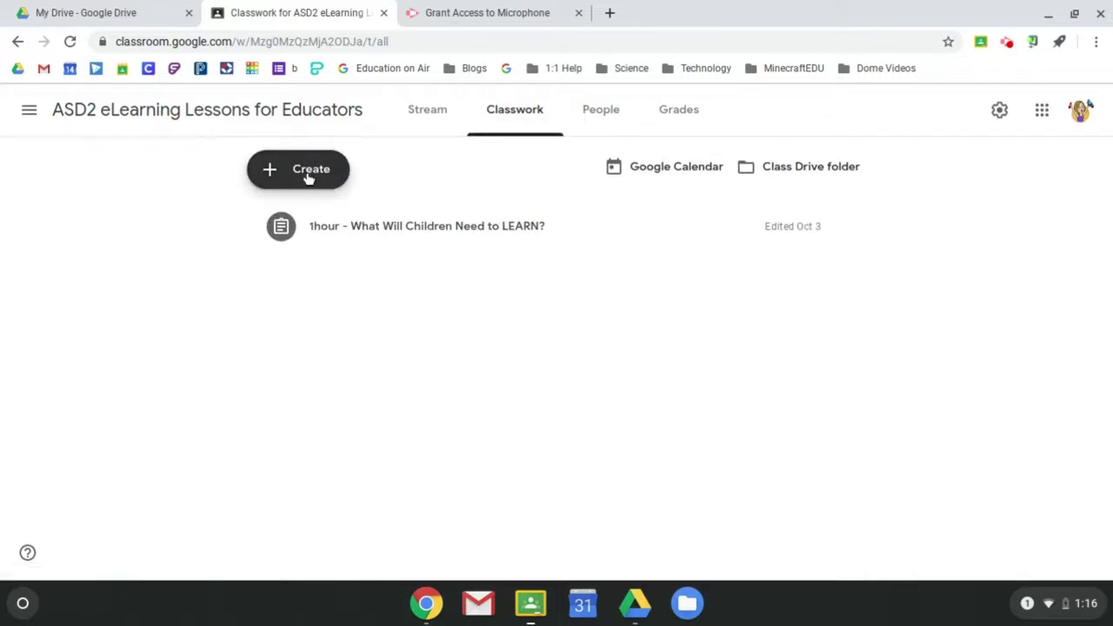
Step: Create an assignment titled 'eLearning Example' and start attaching a file from Google Drive
left_click(283, 189)
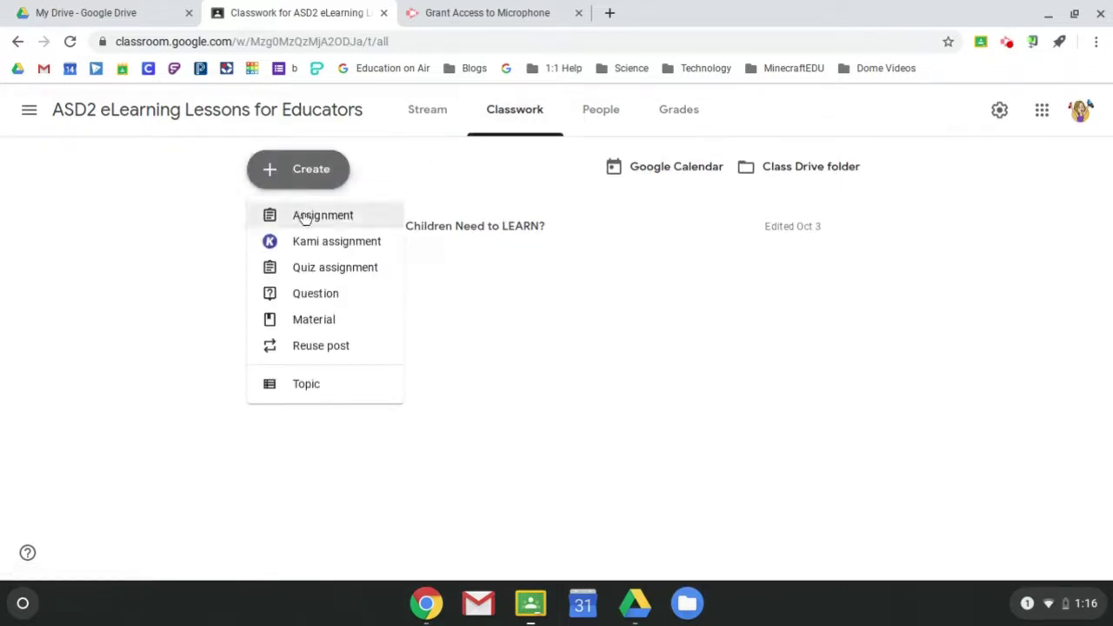
left_click(304, 217)
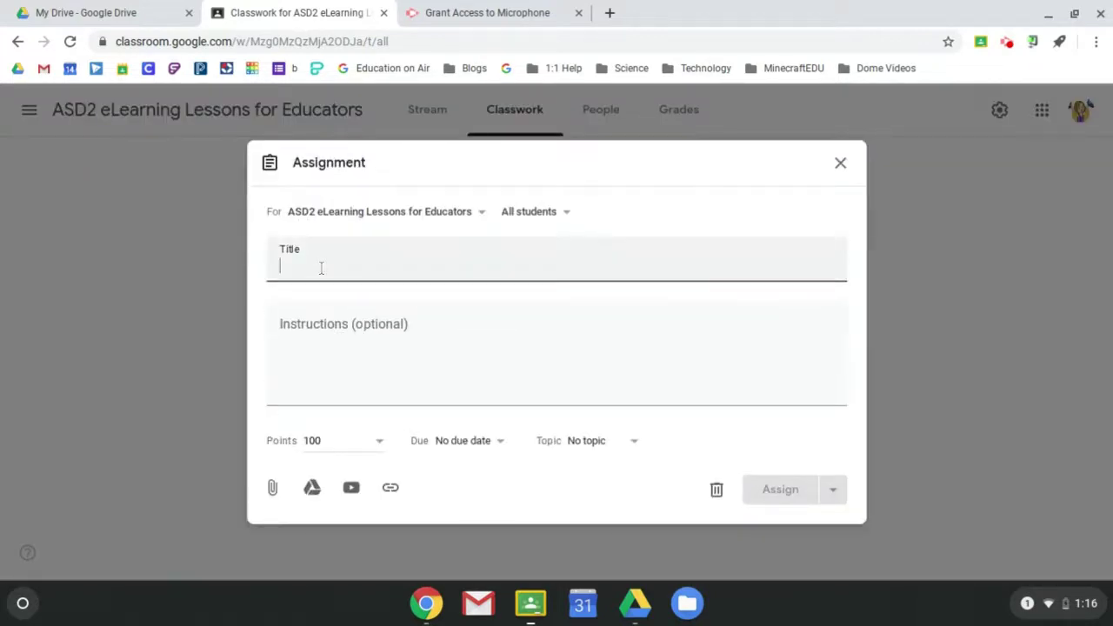
type("eLearning")
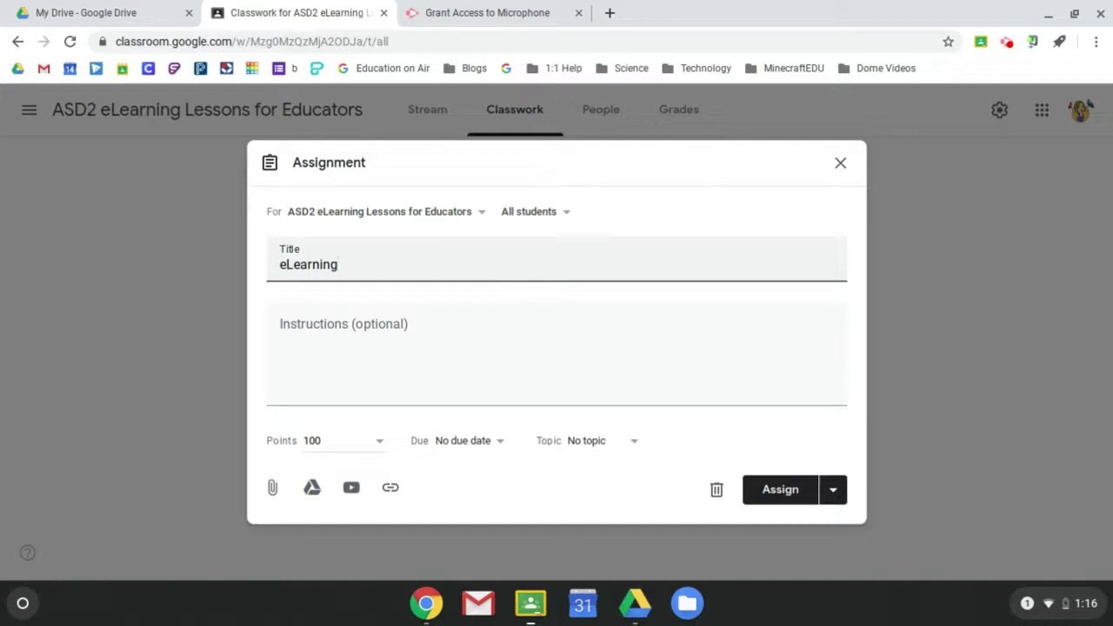
type(" Example")
left_click(313, 489)
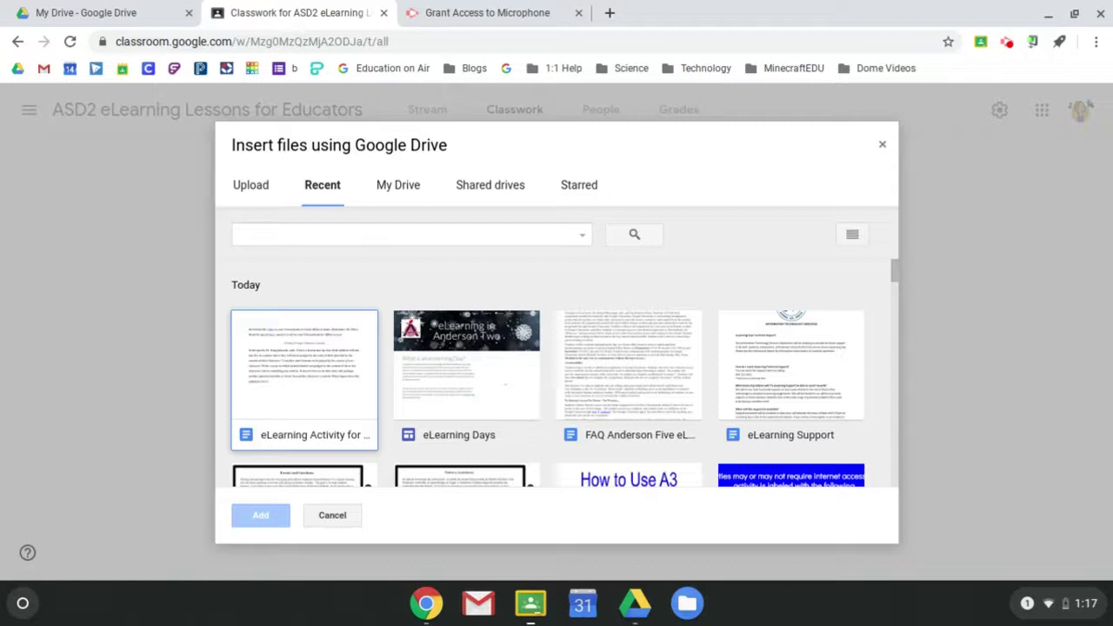
Step: Attach the eLearning Activity for Mock Day doc from the Drive picker's recent files
left_click(308, 385)
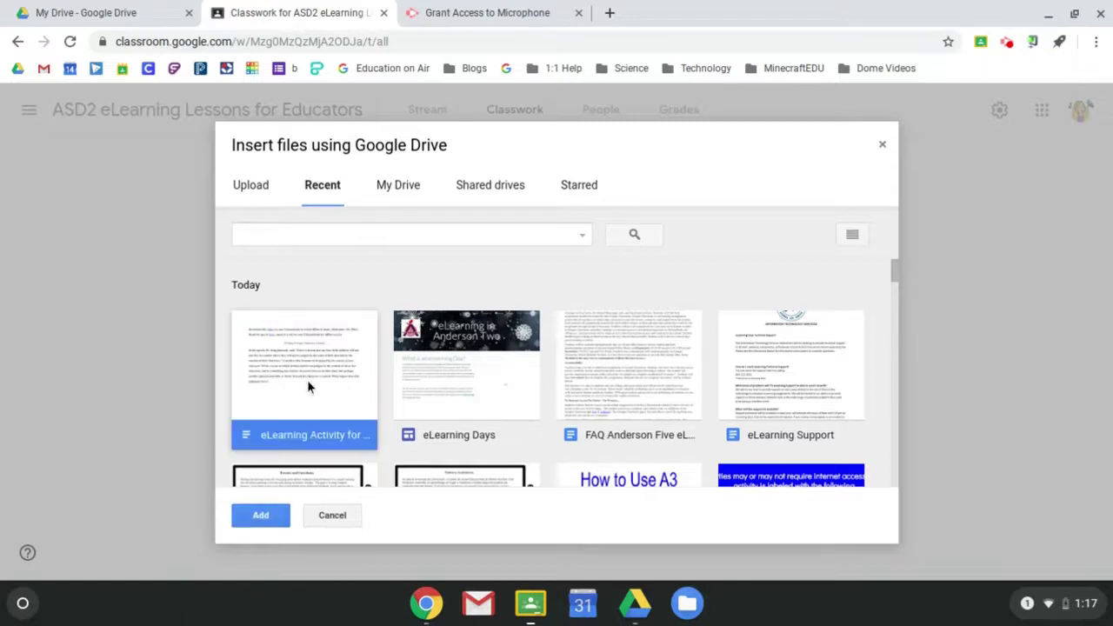
double_click(307, 385)
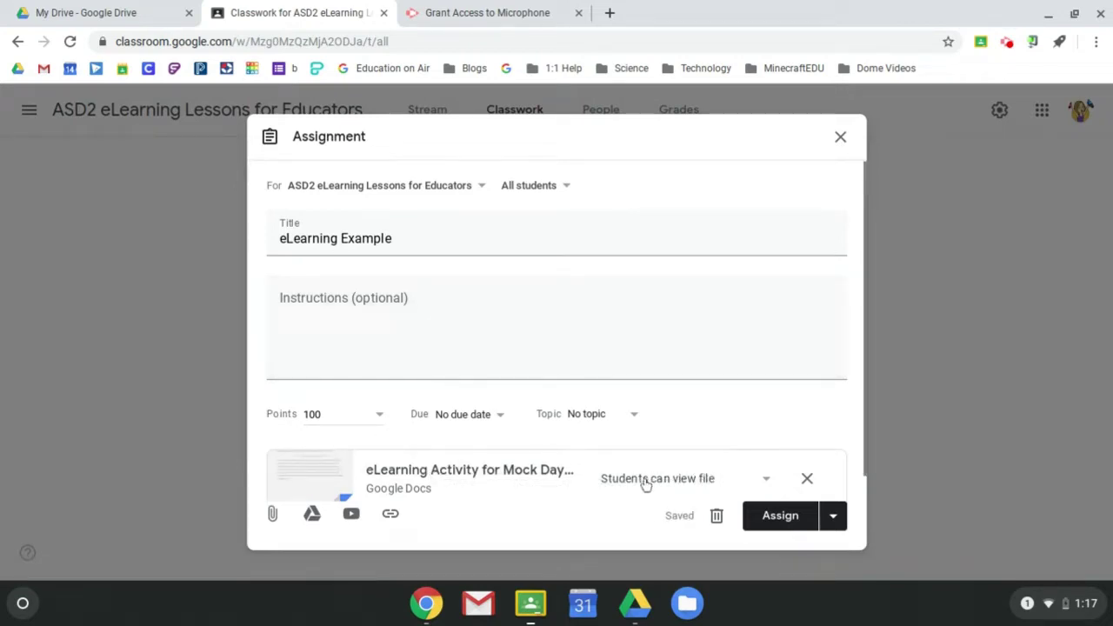
Step: Set the attached doc's access to Make a copy for each student
left_click(678, 484)
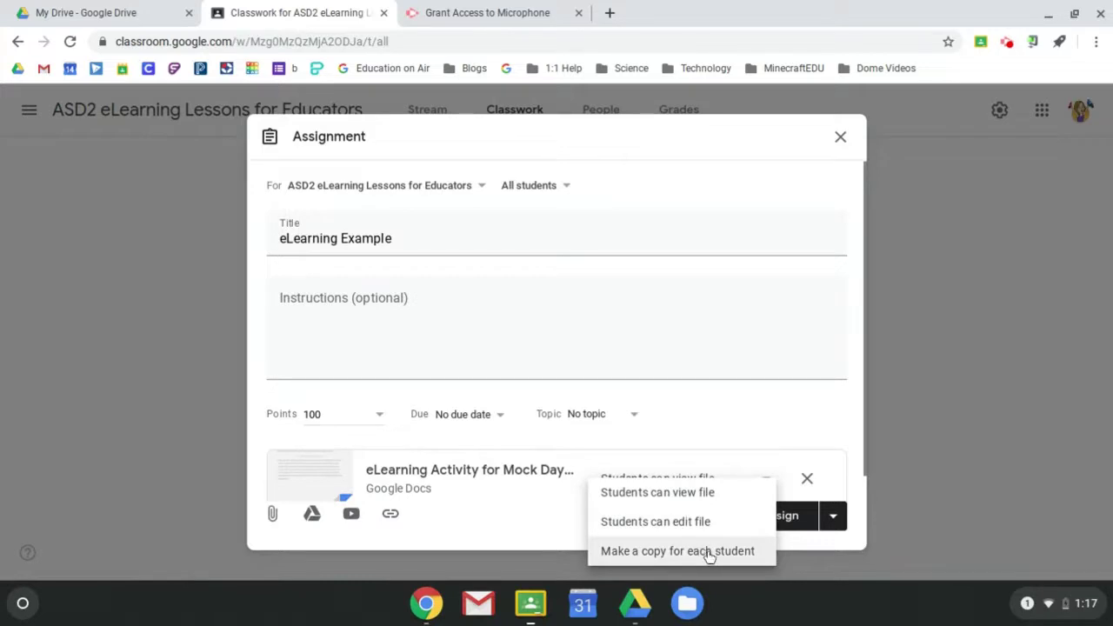
left_click(706, 552)
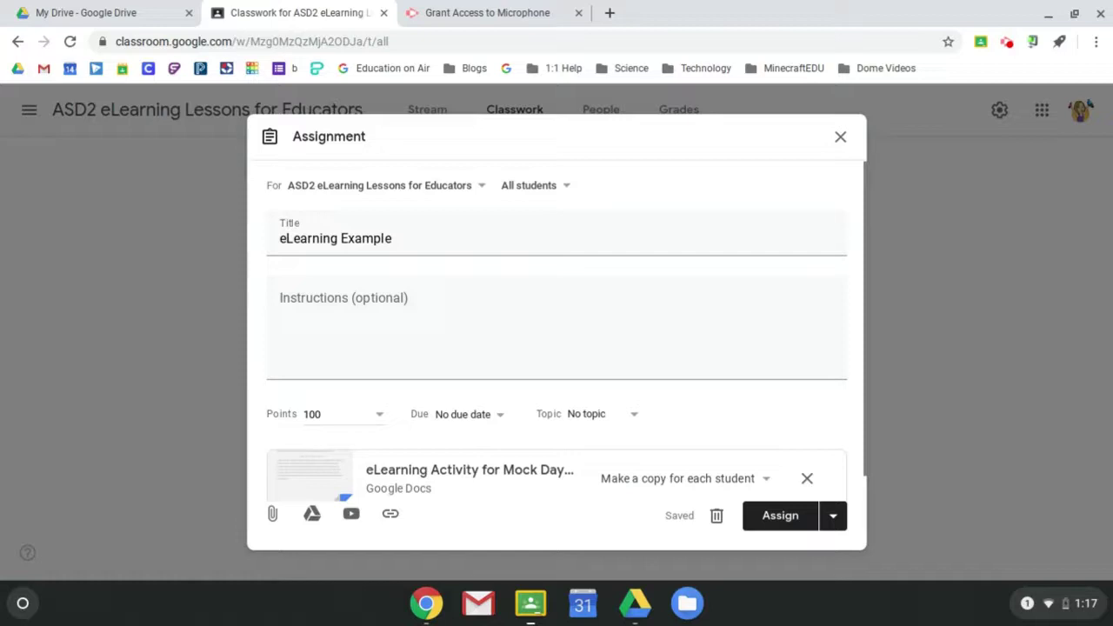
Step: Leave the assignment with no topic and no due date, then post it
left_click(600, 424)
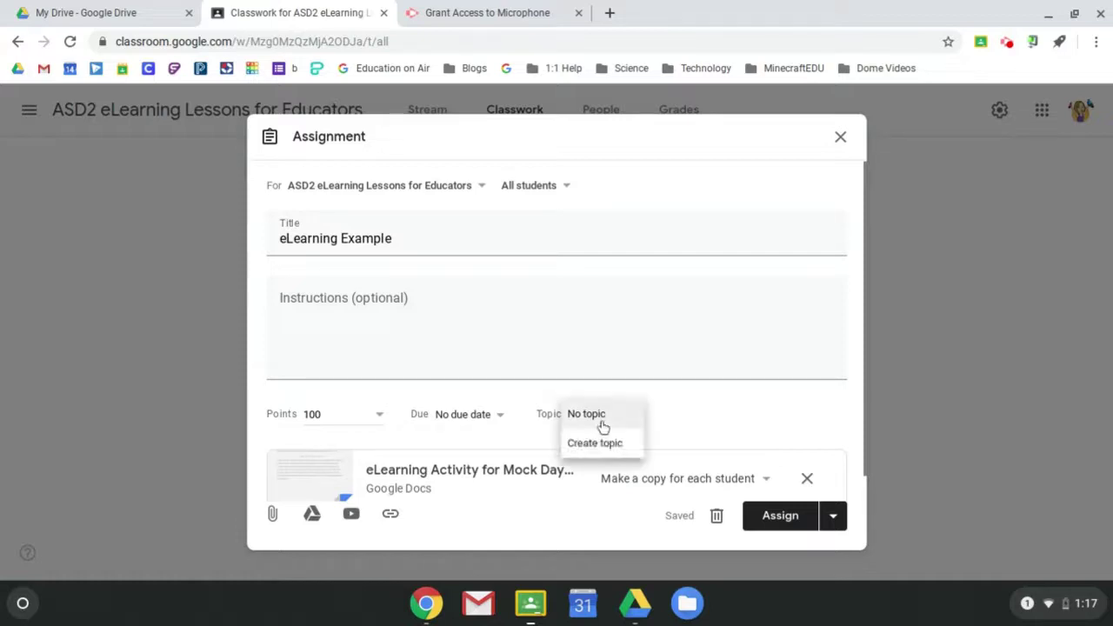
left_click(496, 422)
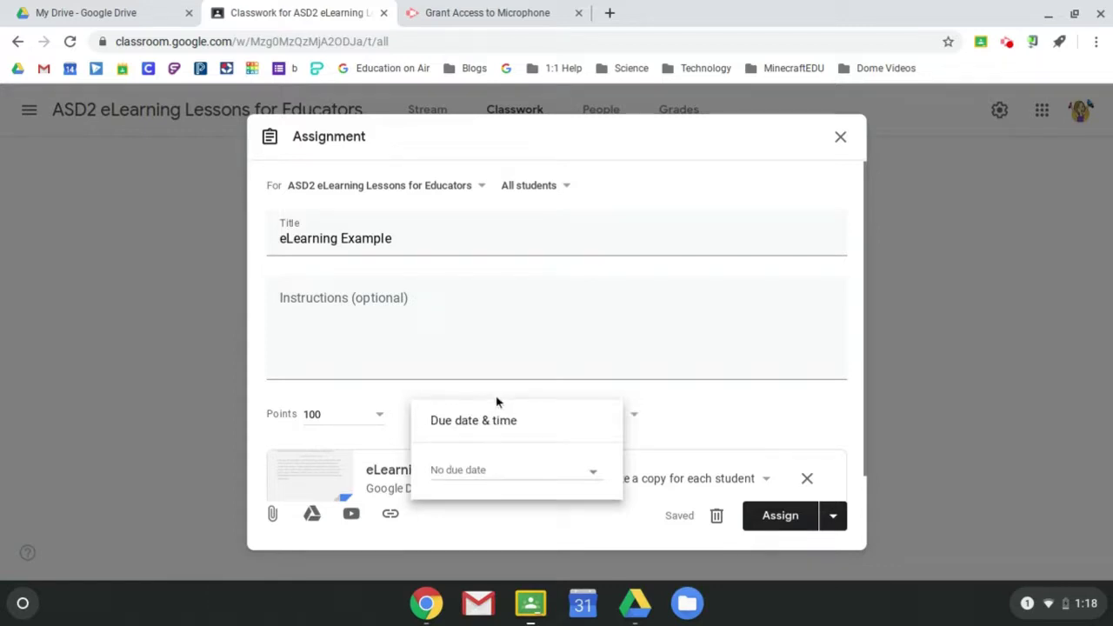
left_click(497, 398)
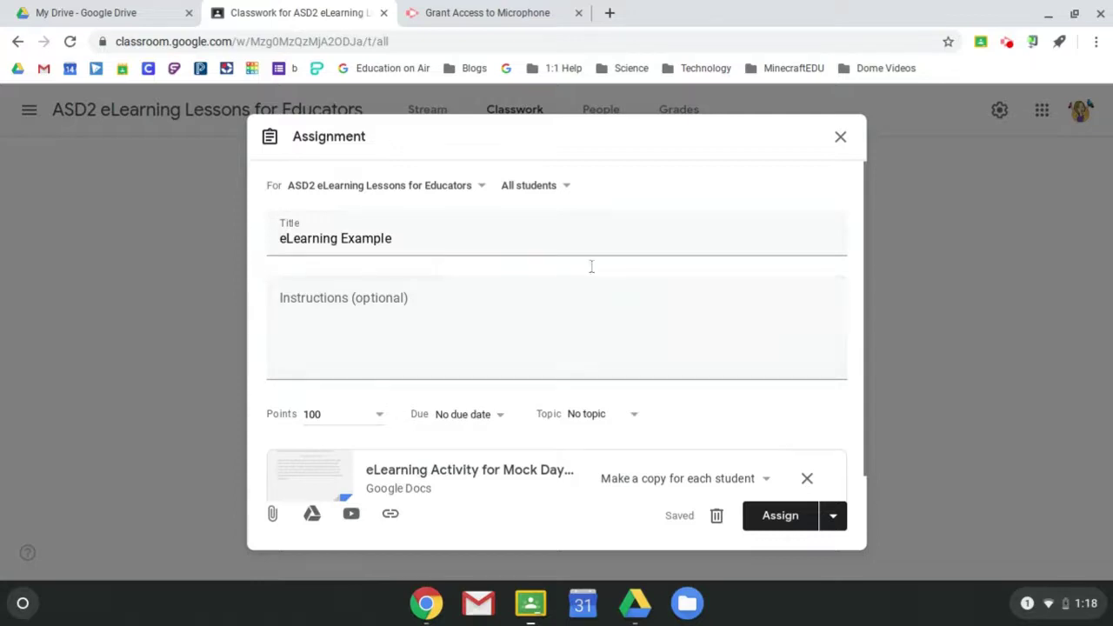
left_click(778, 517)
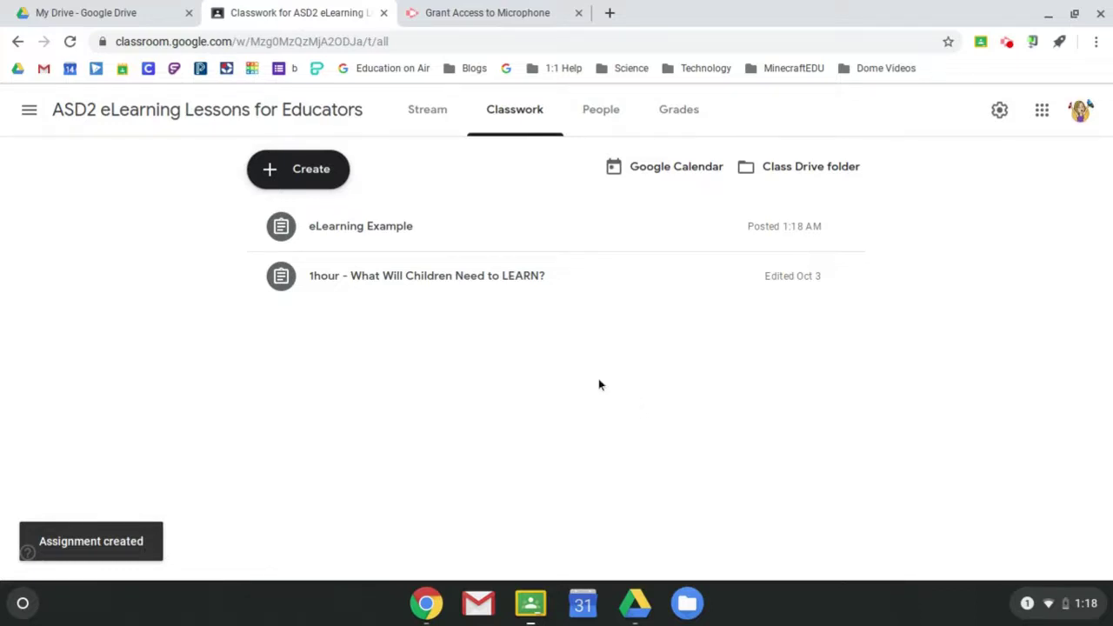
Step: Expand the posted eLearning Example assignment to reach its attached Character Content doc
left_click(354, 228)
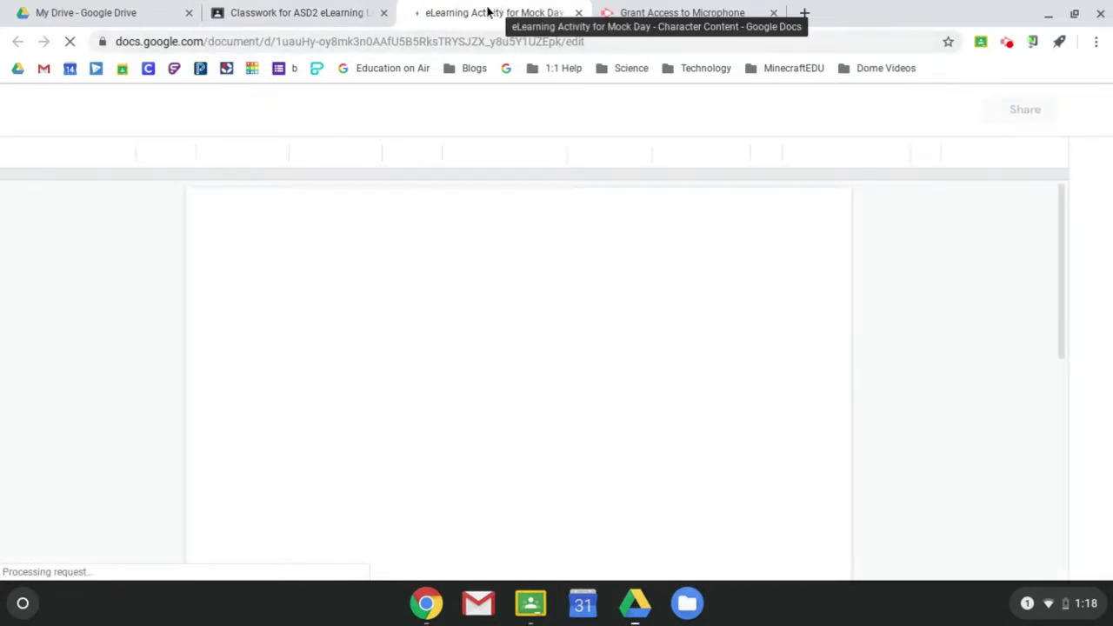
Step: Open Google Drive's Settings from the My Drive gear menu to enable offline access
left_click(128, 14)
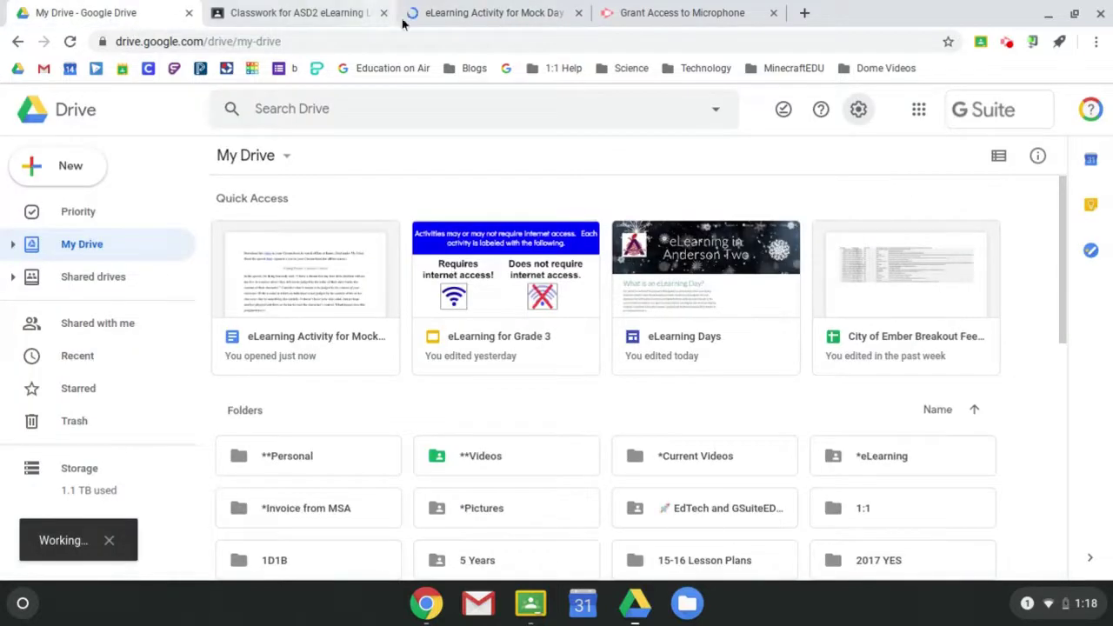
left_click(858, 122)
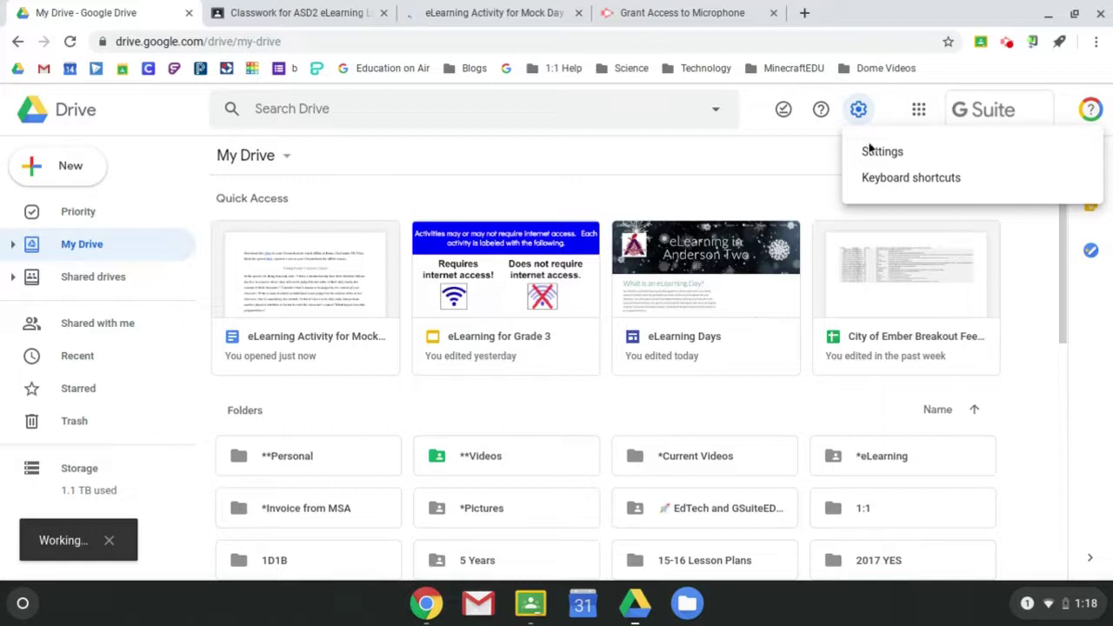
left_click(873, 153)
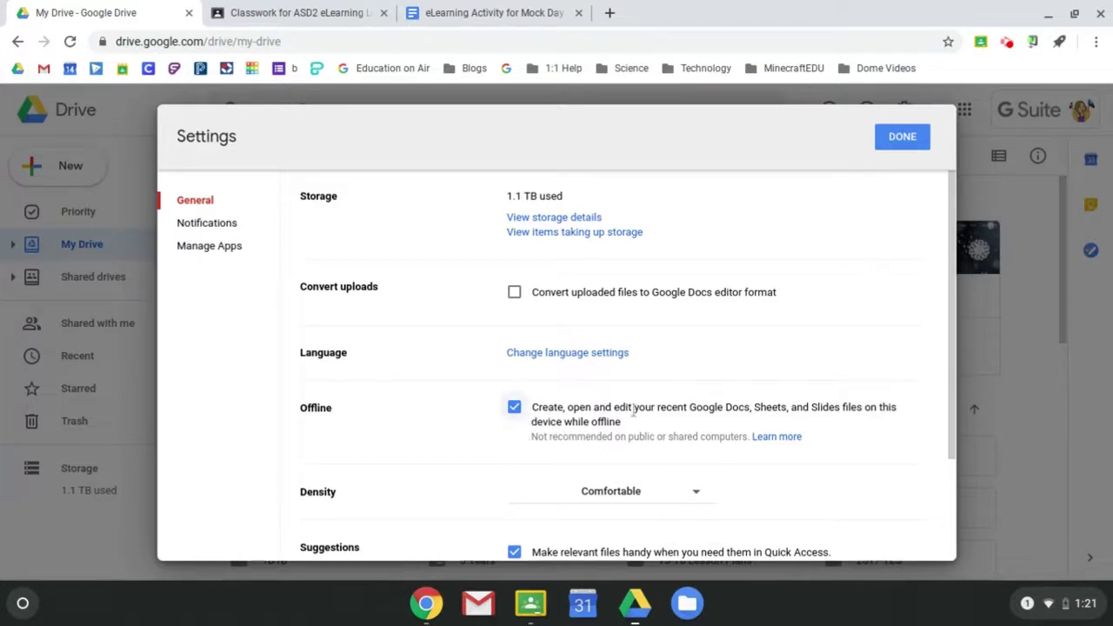
Step: Confirm Drive settings with offline access on, then return to the assignment doc
left_click(903, 136)
left_click(487, 13)
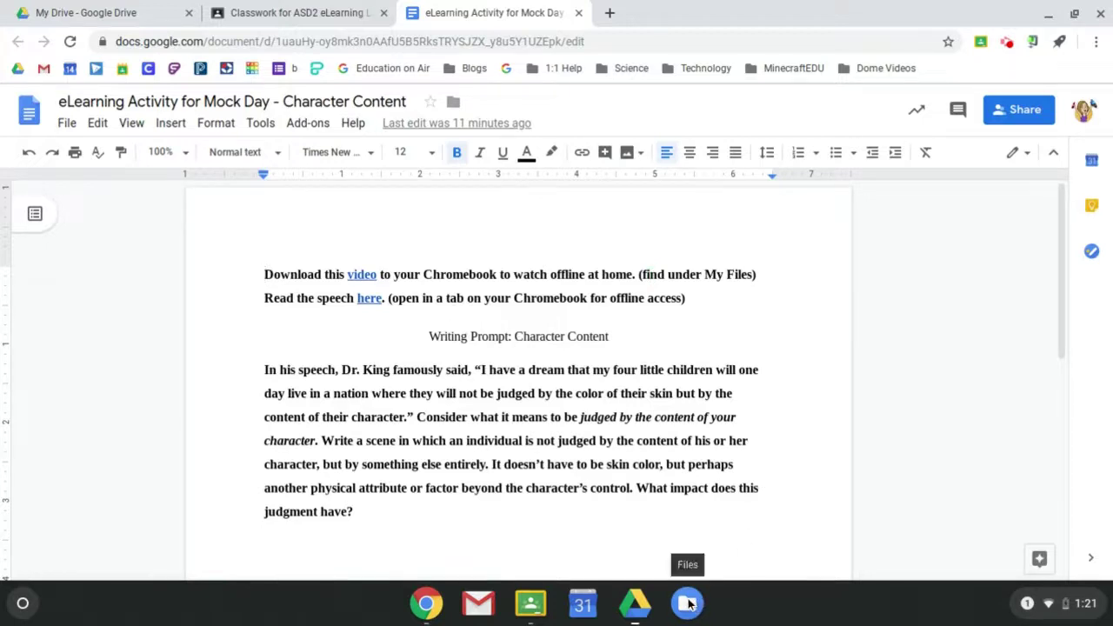
left_click(687, 603)
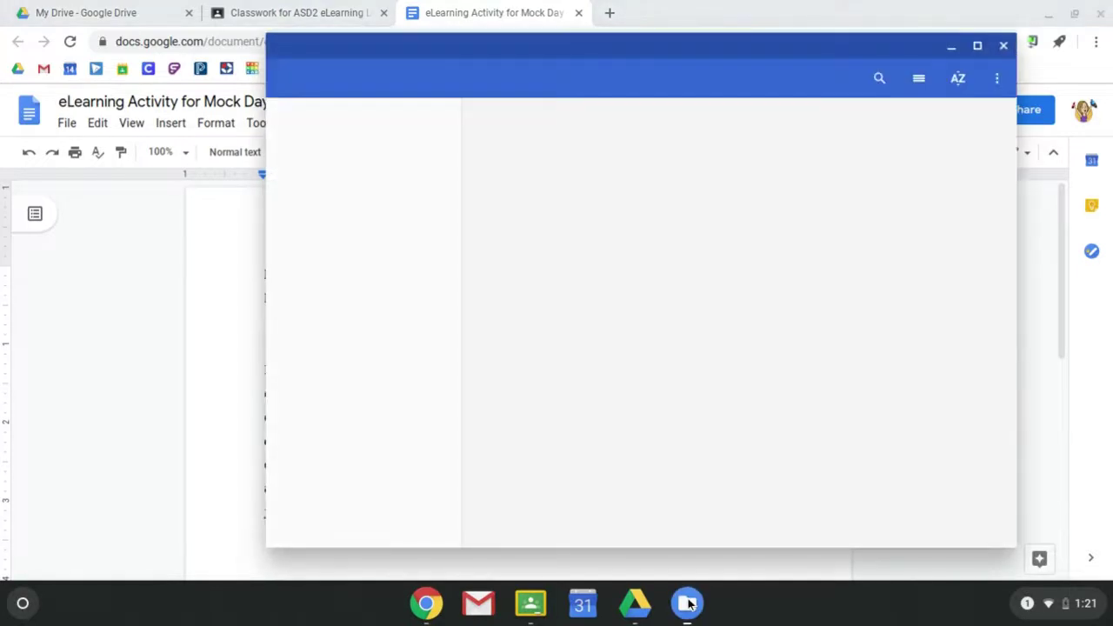
left_click(1004, 48)
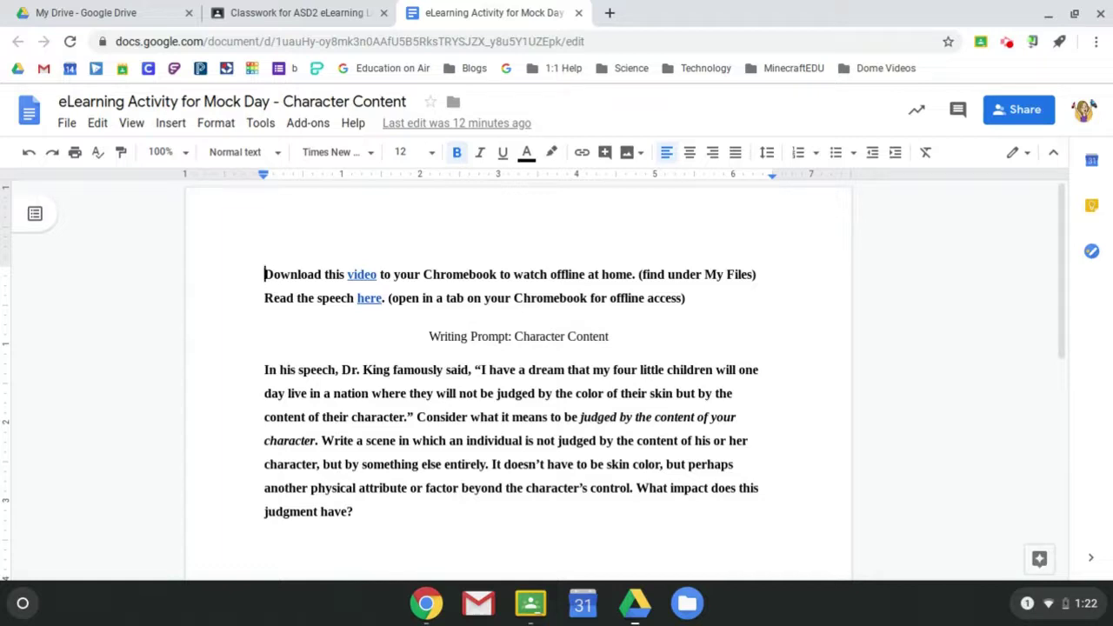
Step: Save the Martin Luther King Jr. I Have A Dream Speech.mp4 from the doc's link into Downloads
left_click(361, 274)
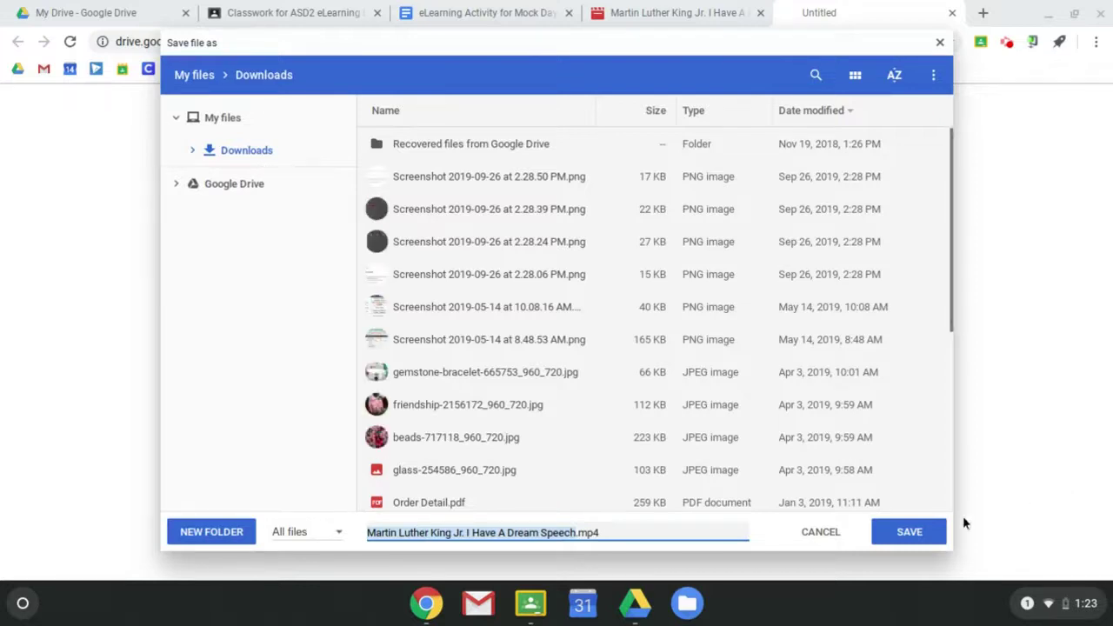
left_click(928, 533)
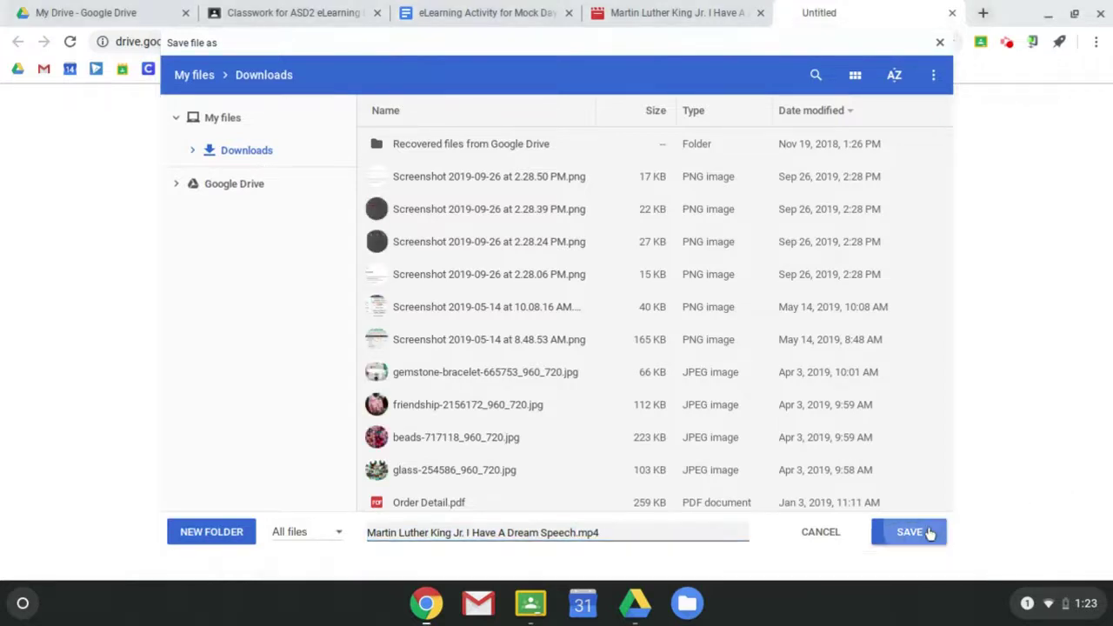
Step: Open dream-speech.pdf from the doc's 'here' link and download it to Downloads
left_click(452, 11)
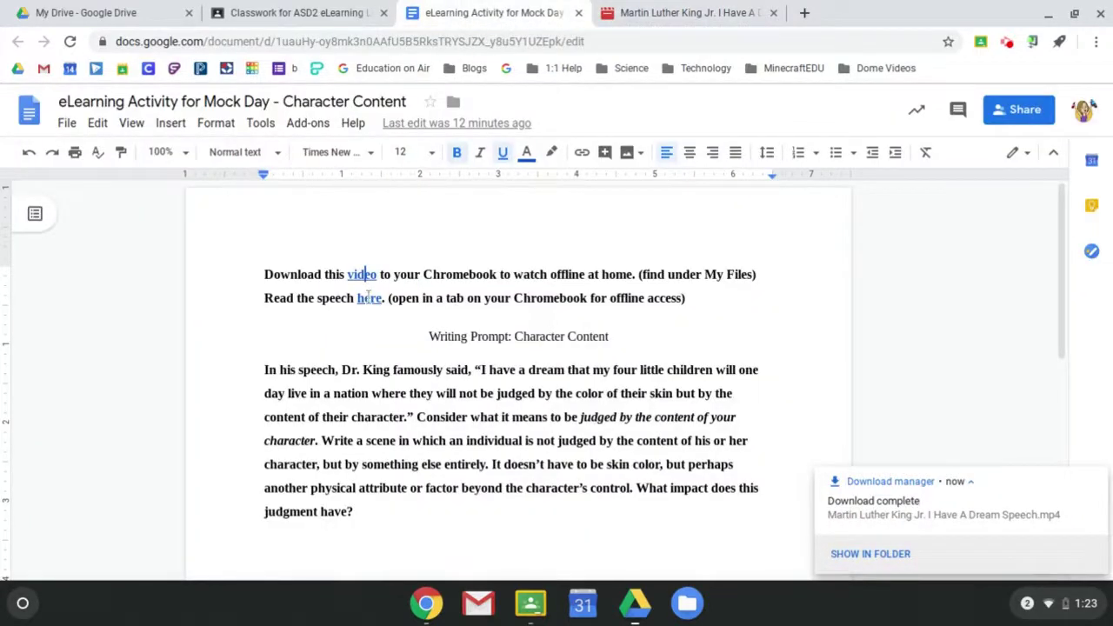
left_click(369, 297)
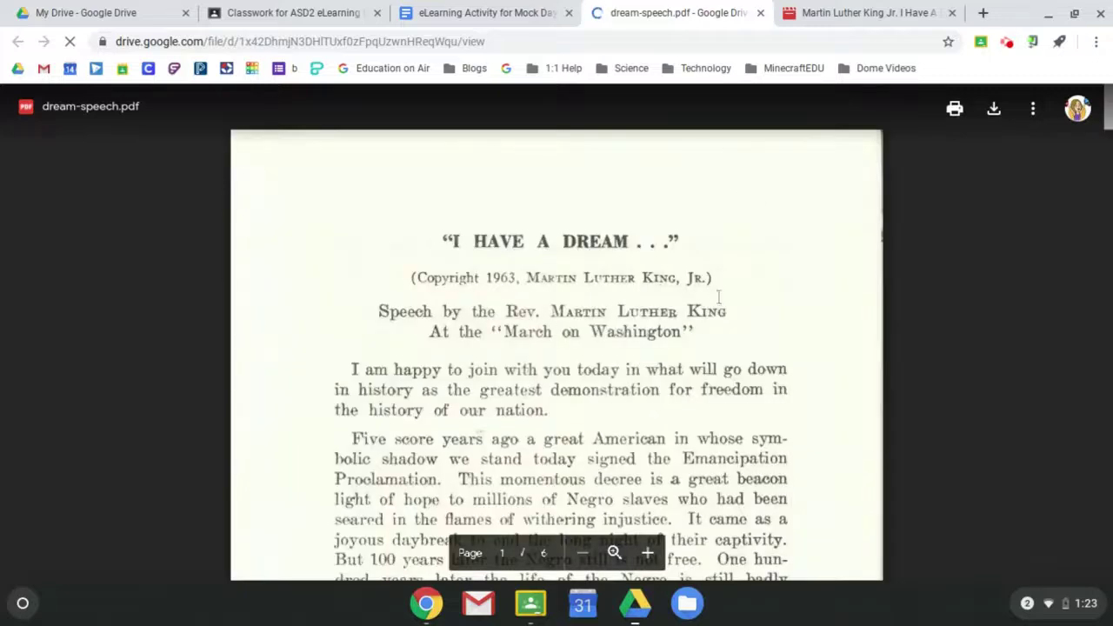
scroll(712, 300, "down", 5)
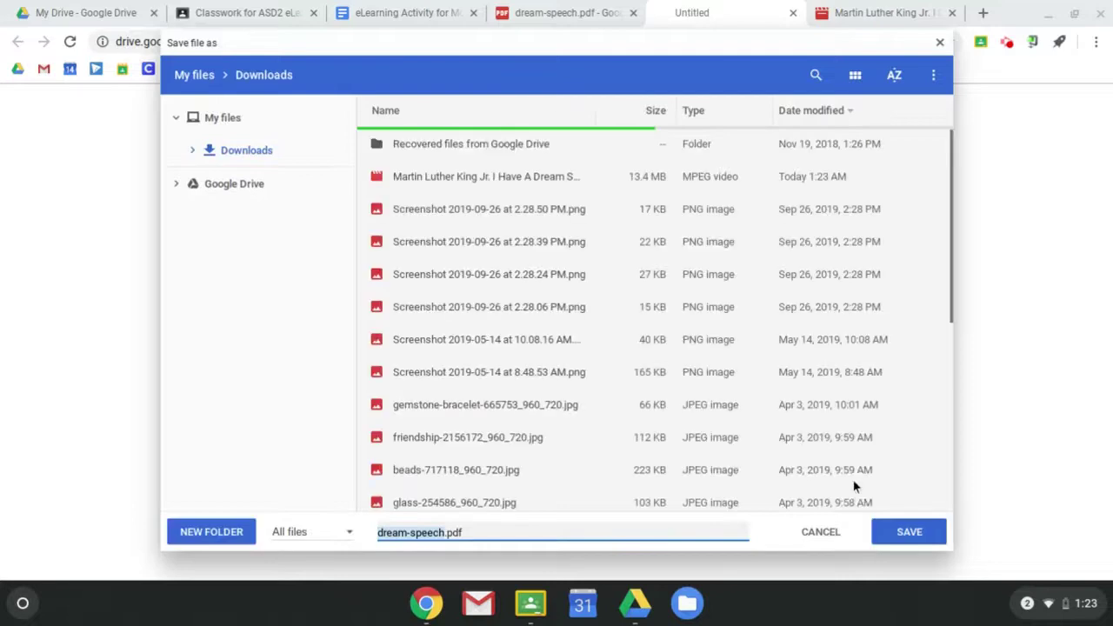
left_click(887, 534)
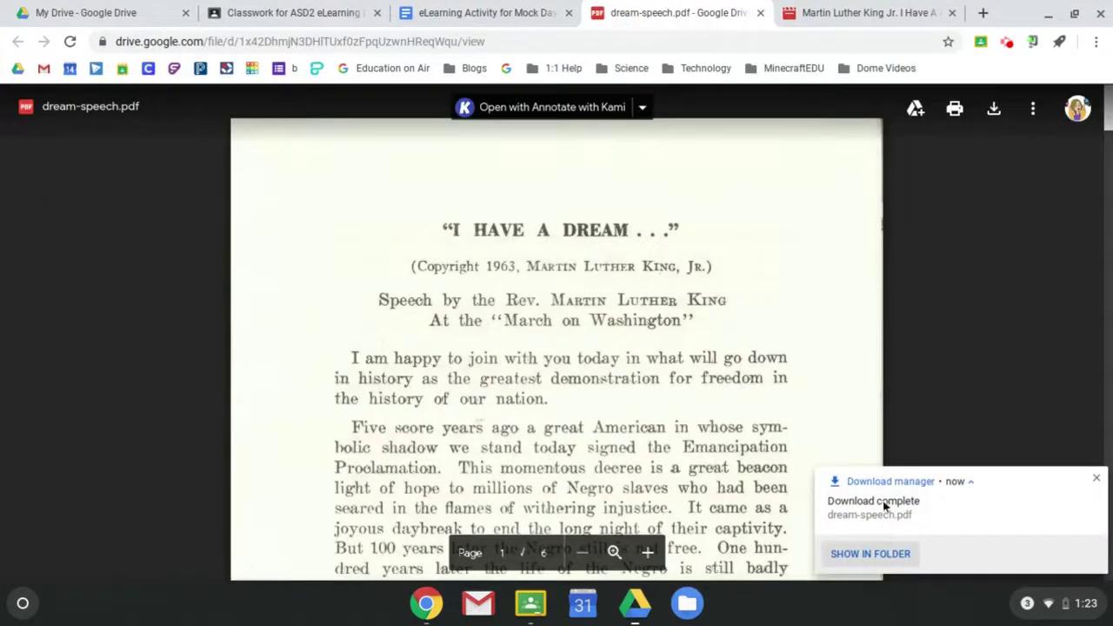
Step: Close the dream-speech.pdf and speech video tabs
left_click(760, 13)
left_click(760, 13)
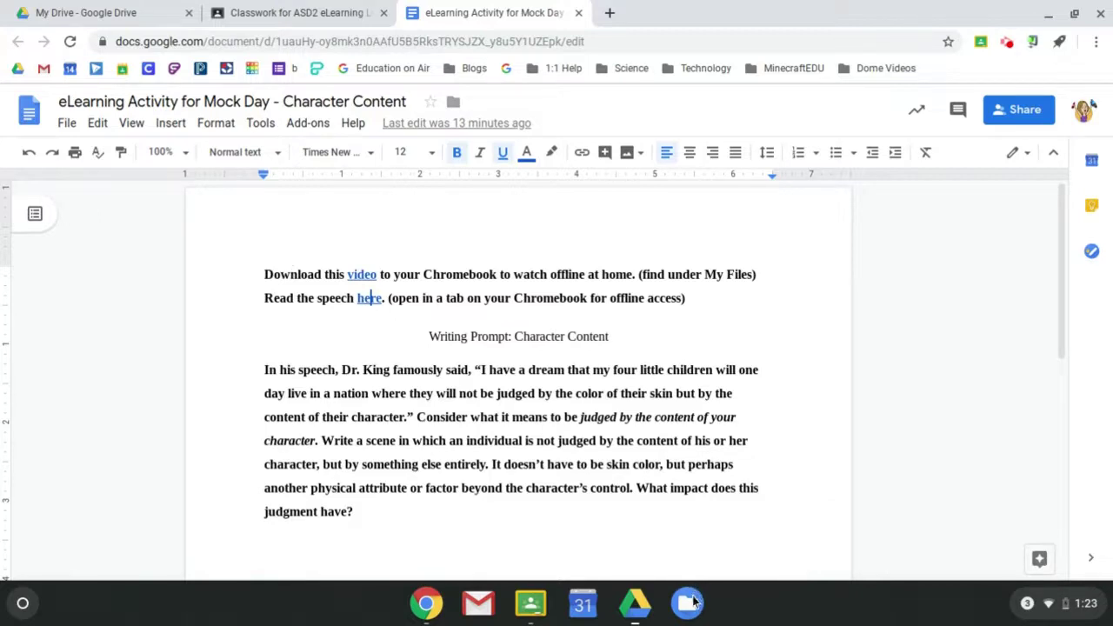
Step: Open dream-speech.pdf from the Downloads folder in Files and scroll through it
left_click(686, 603)
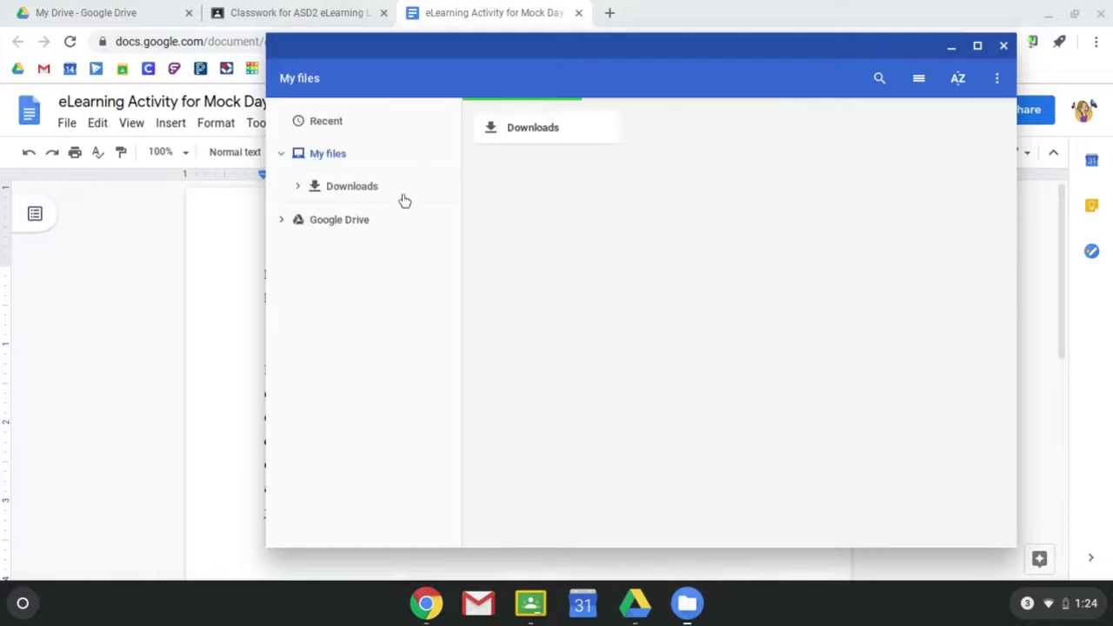
left_click(353, 192)
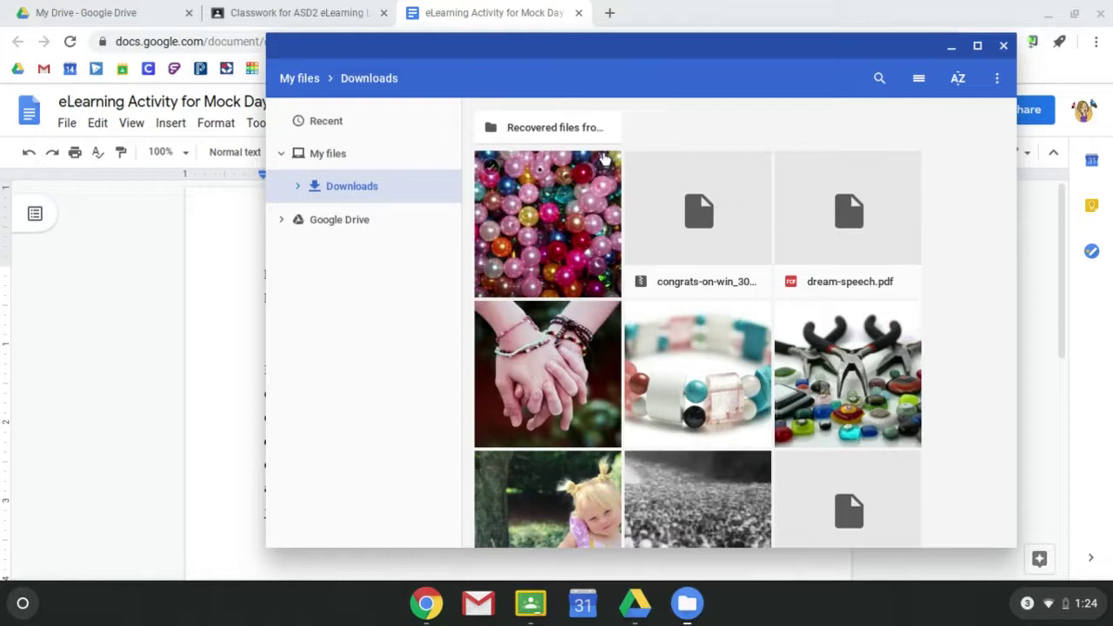
double_click(874, 253)
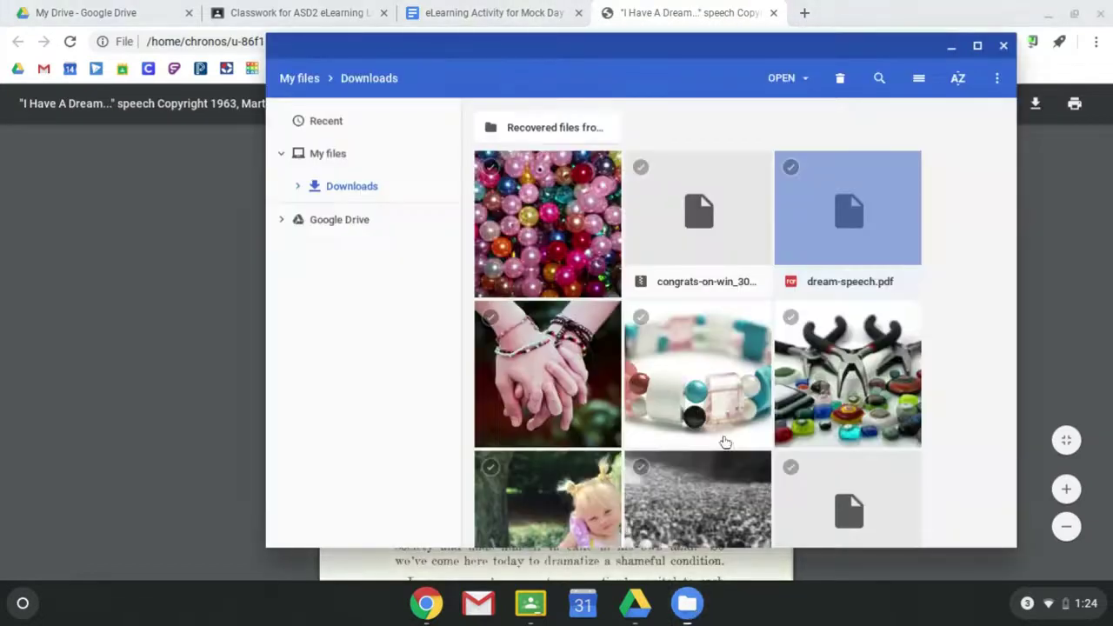
scroll(733, 421, "down", 5)
scroll(733, 422, "down", 5)
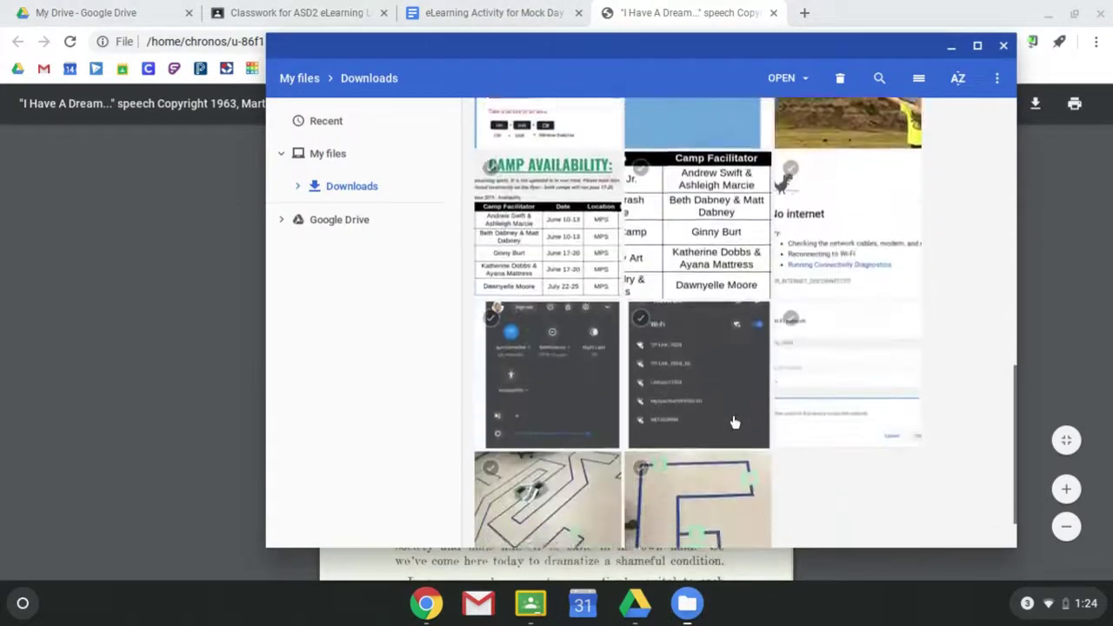
scroll(733, 422, "up", 6)
scroll(733, 421, "up", 5)
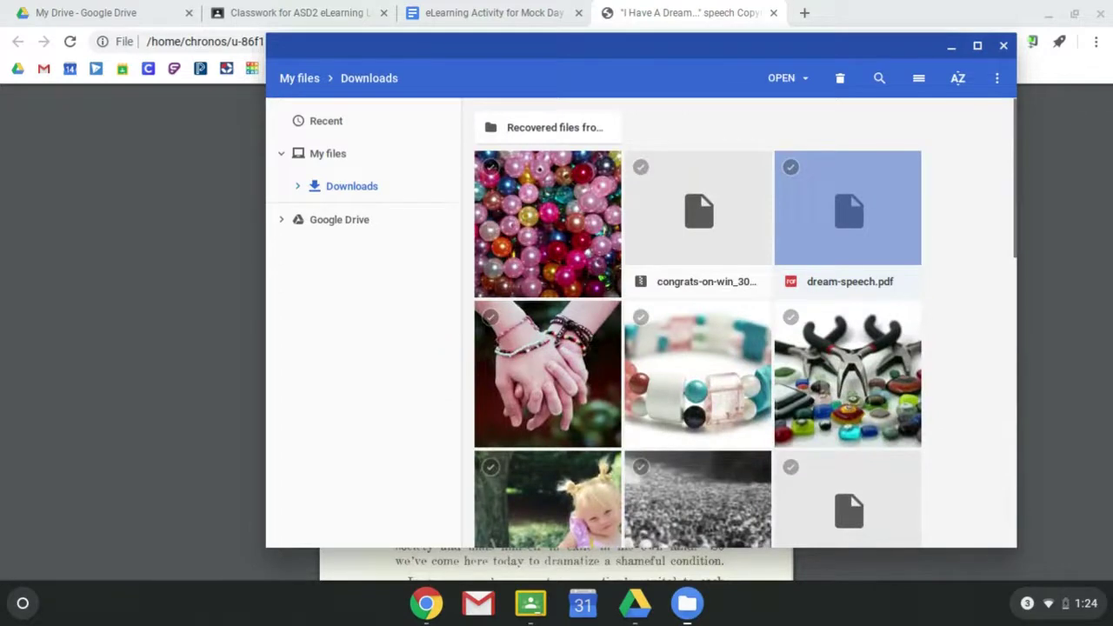
scroll(711, 380, "down", 4)
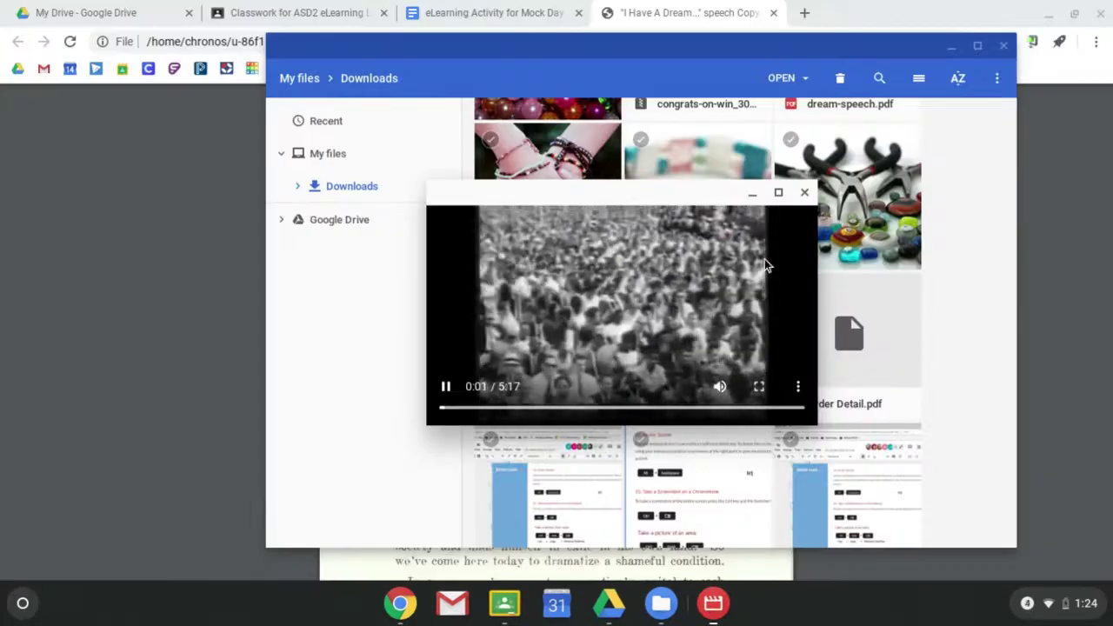
Step: Pause the downloaded speech video, then close the video player and Files
left_click(445, 393)
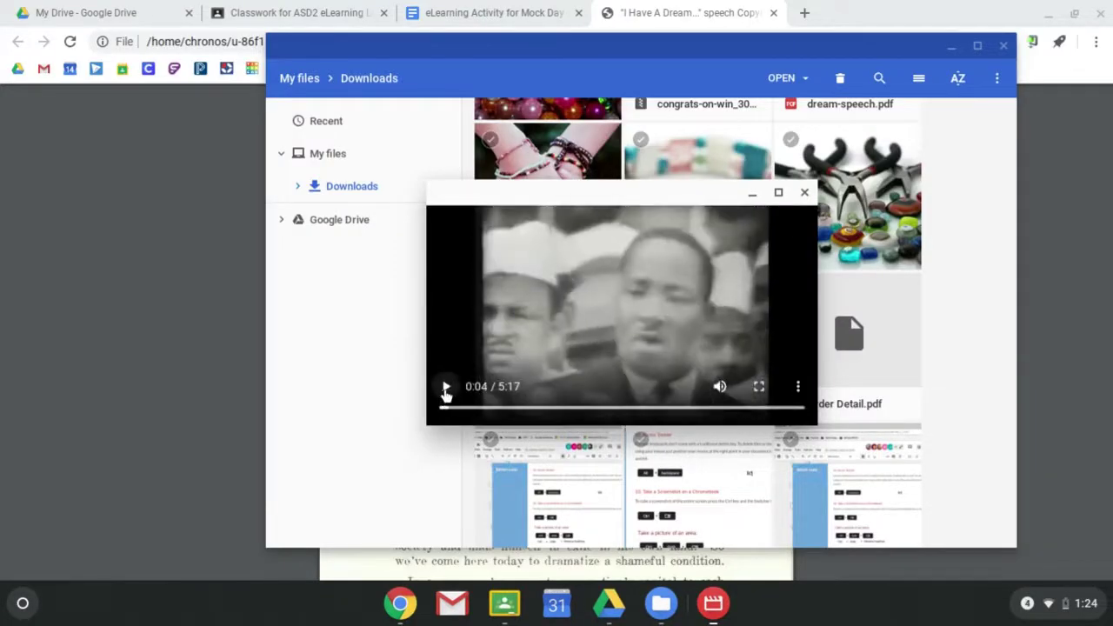
left_click(803, 193)
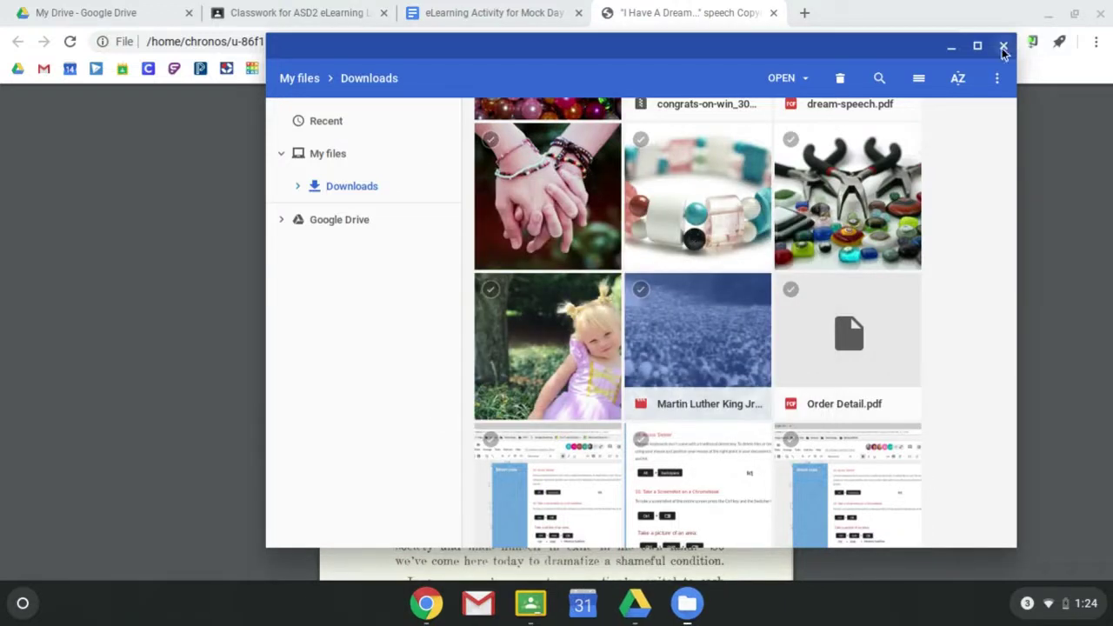
left_click(1004, 48)
left_click(469, 13)
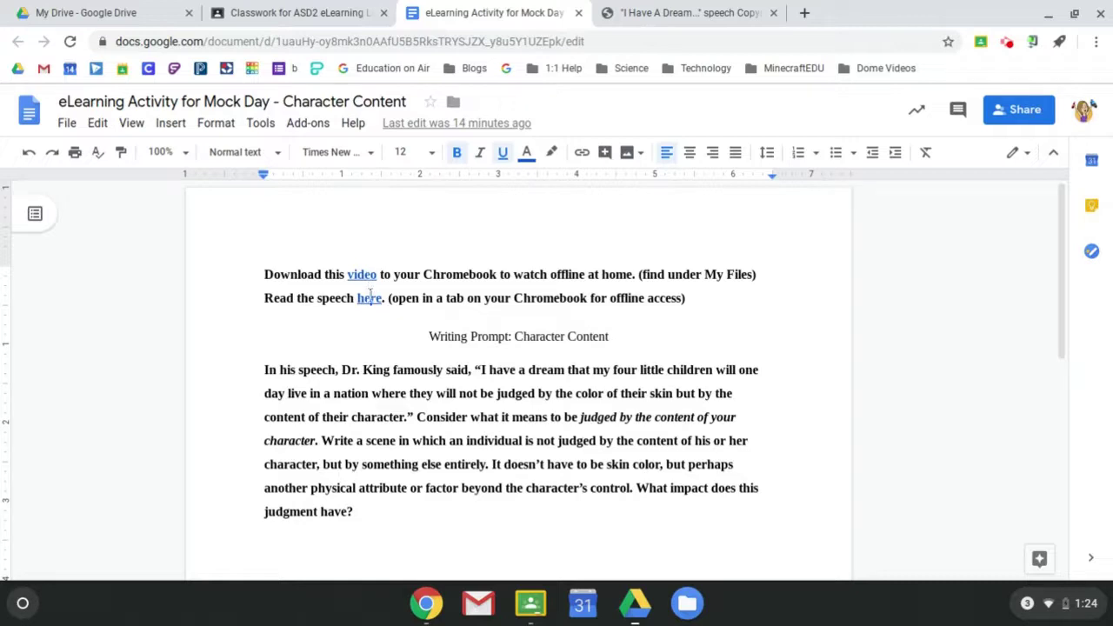
Step: Type 'Here is my response.' as a new paragraph after 'judgment have?'
left_click(370, 296)
scroll(390, 462, "down", 3)
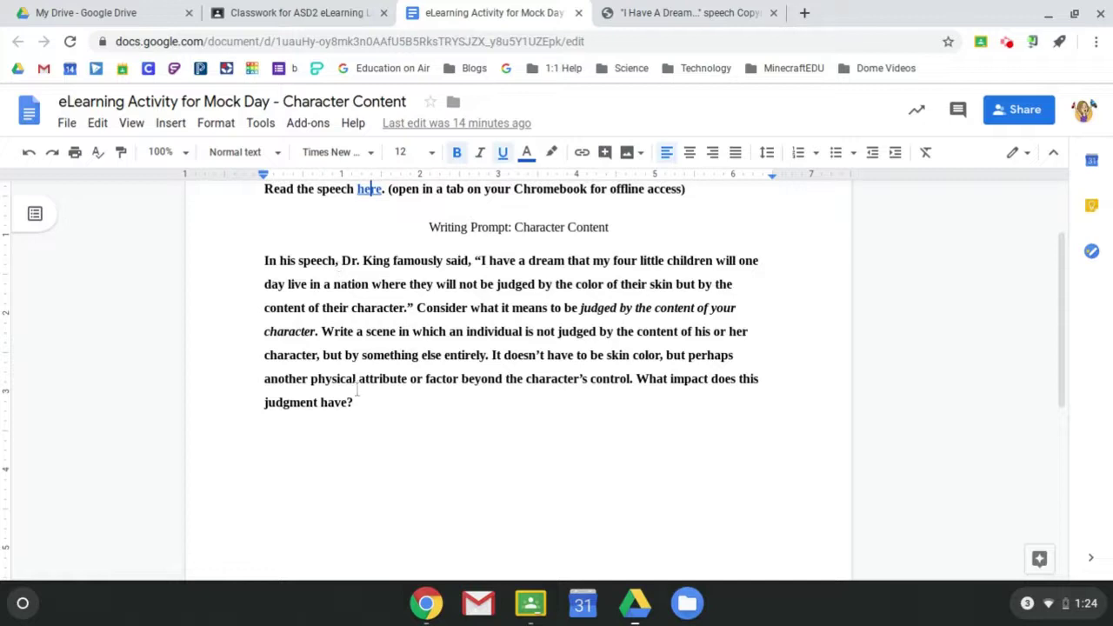
left_click(359, 405)
type("\"")
key("BackSpace")
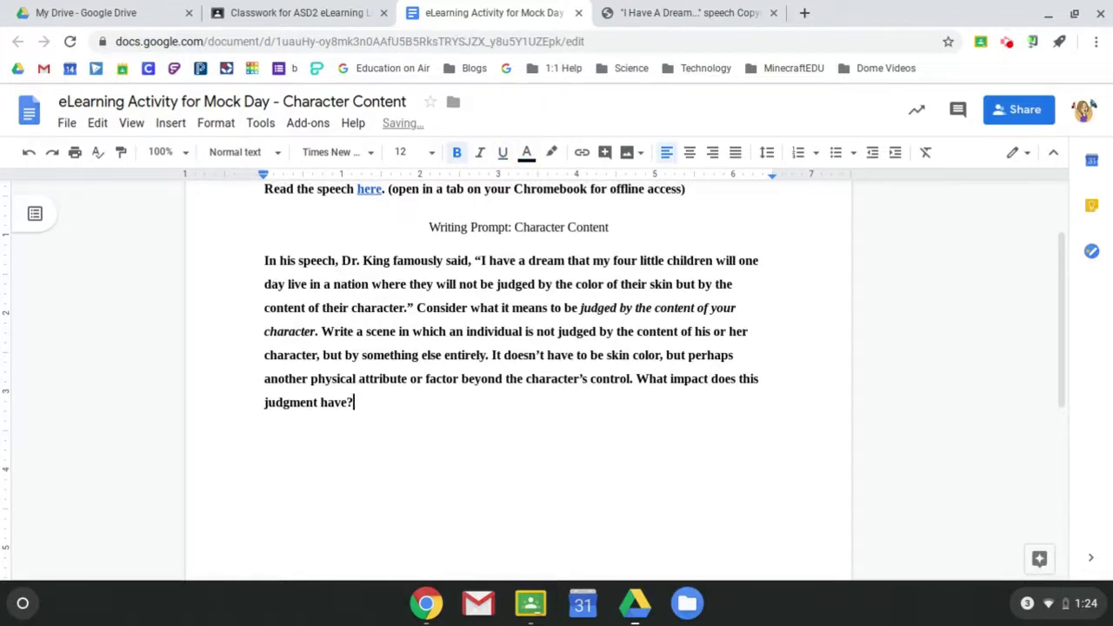
key("Return")
key("Return")
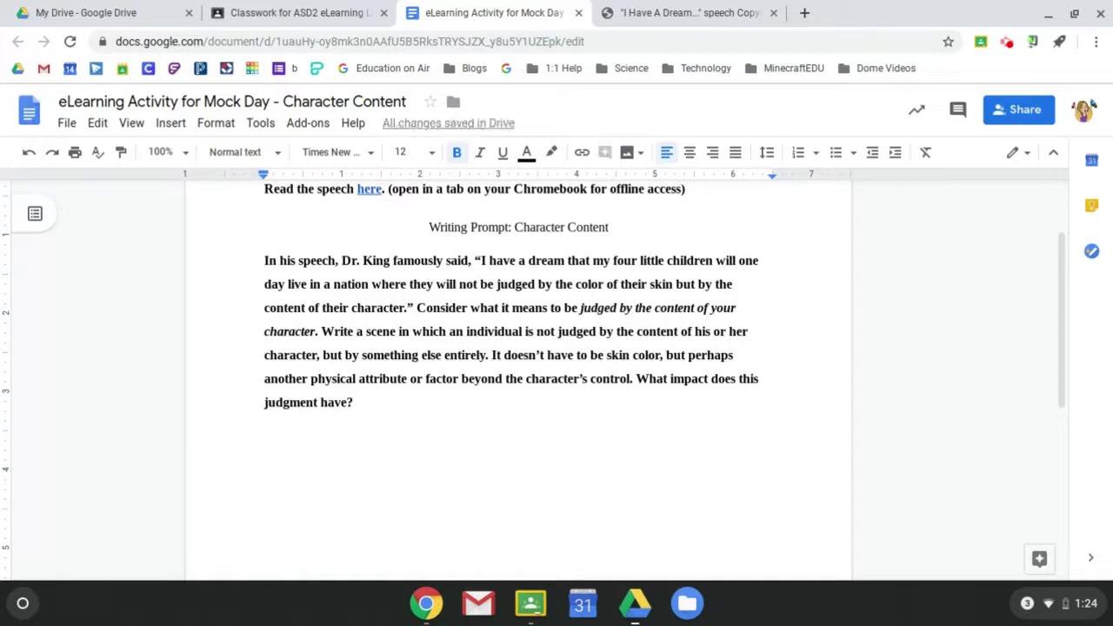
type("Hre i")
key("BackSpace")
key("BackSpace")
key("BackSpace")
key("BackSpace")
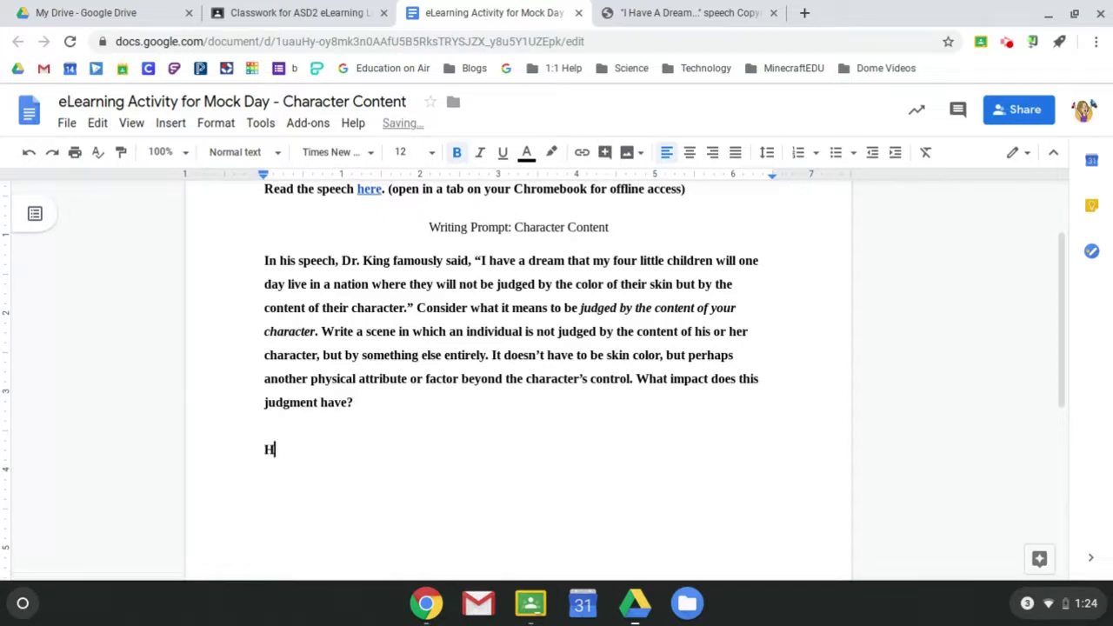
type("ere is my response.")
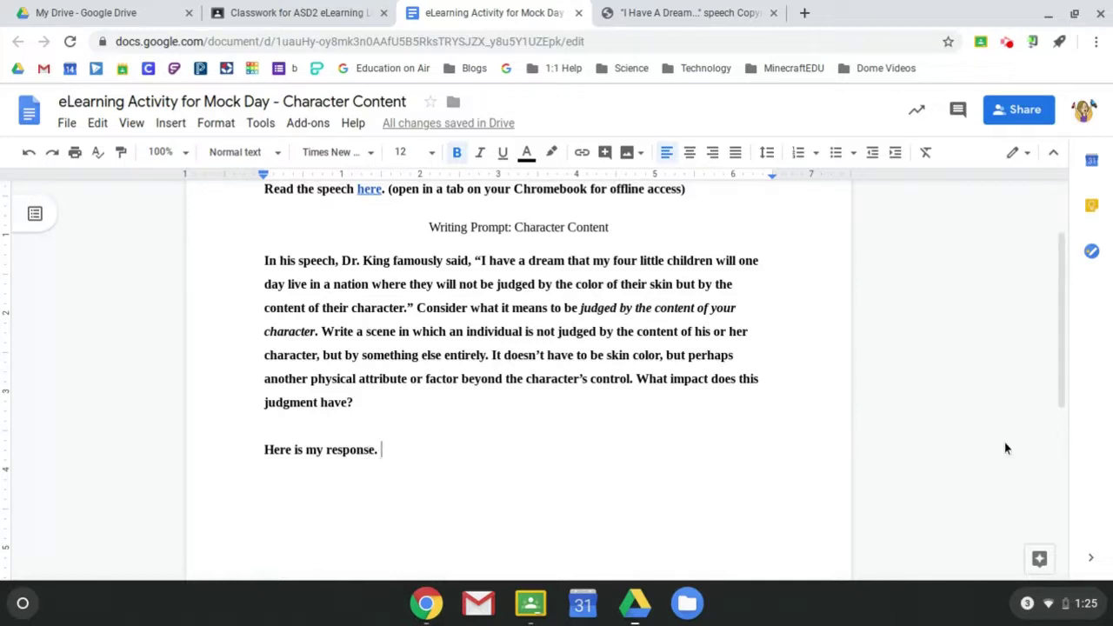
Step: With Wi-Fi off, type 'Now if I type without internet.' on a new line below the response
left_click(1050, 609)
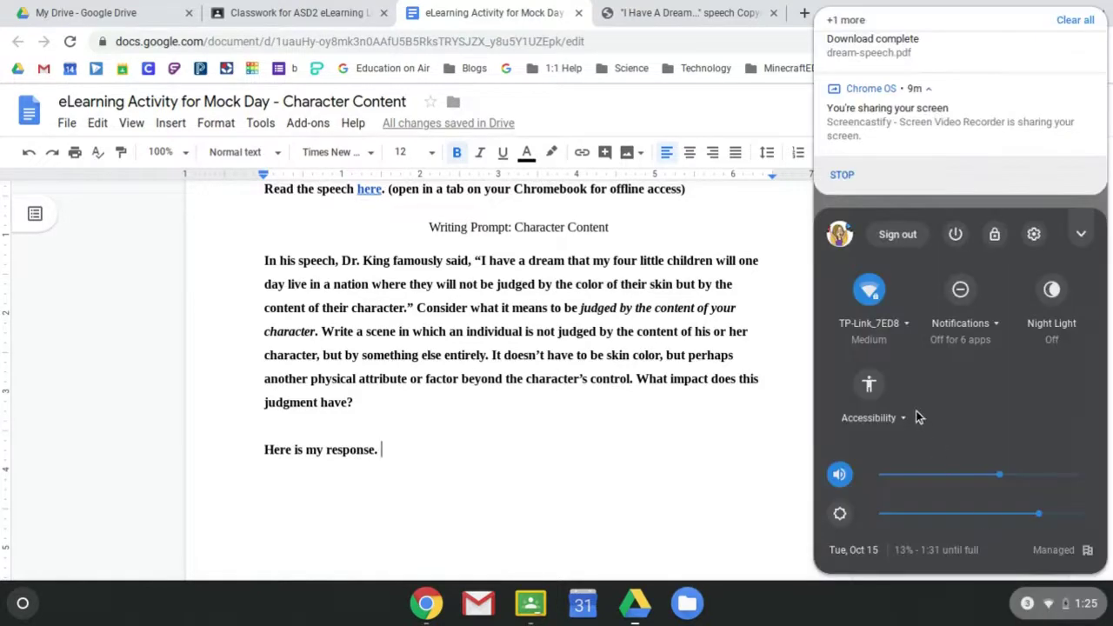
left_click(870, 292)
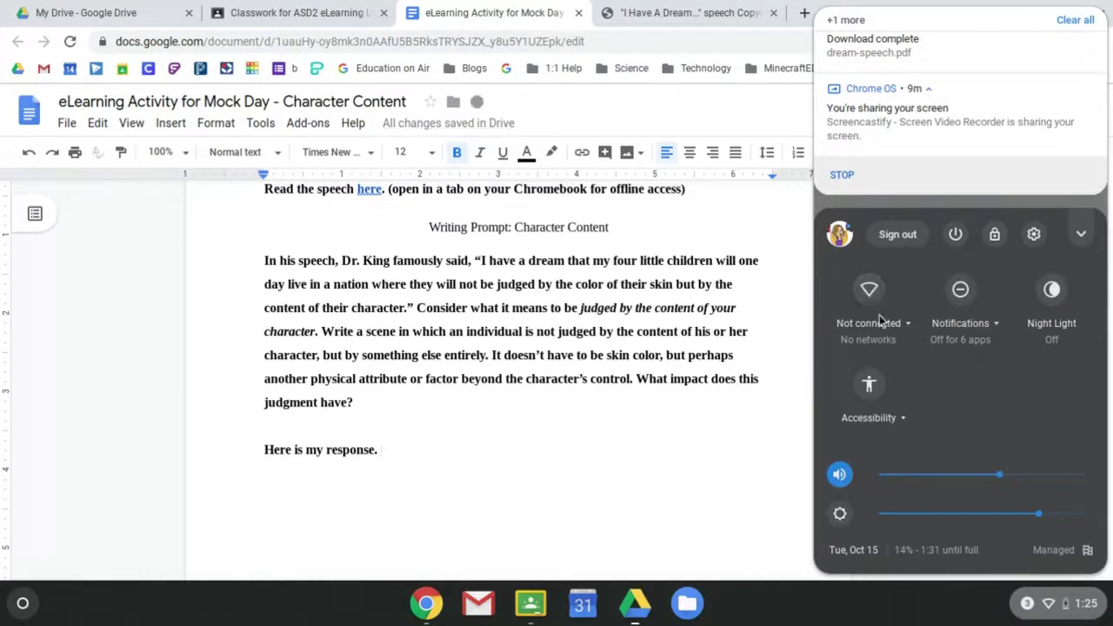
left_click(378, 469)
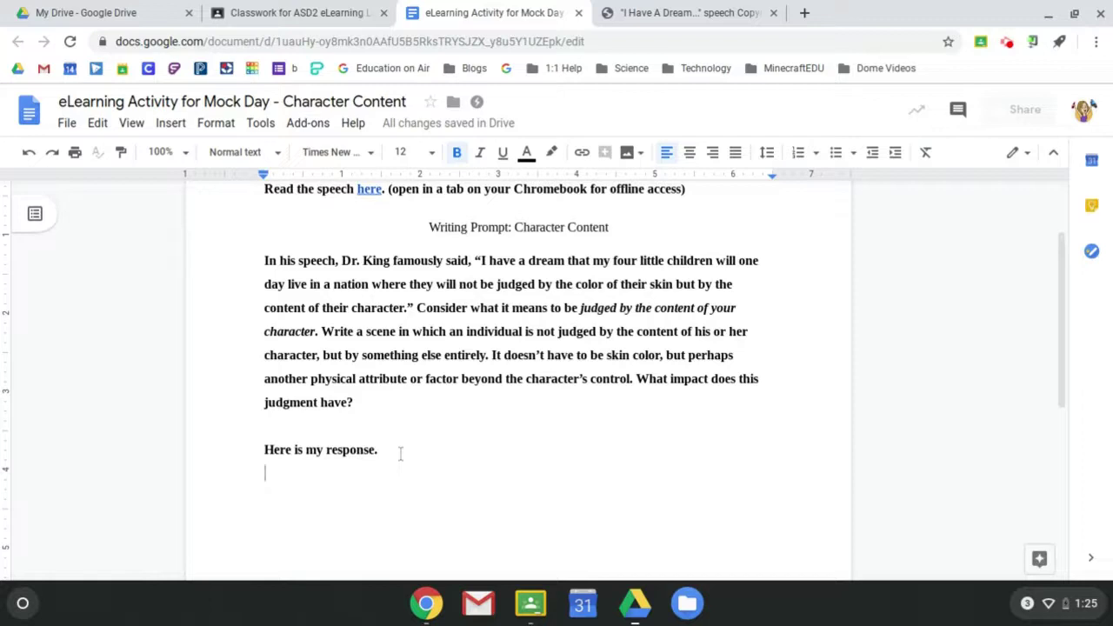
type("Now")
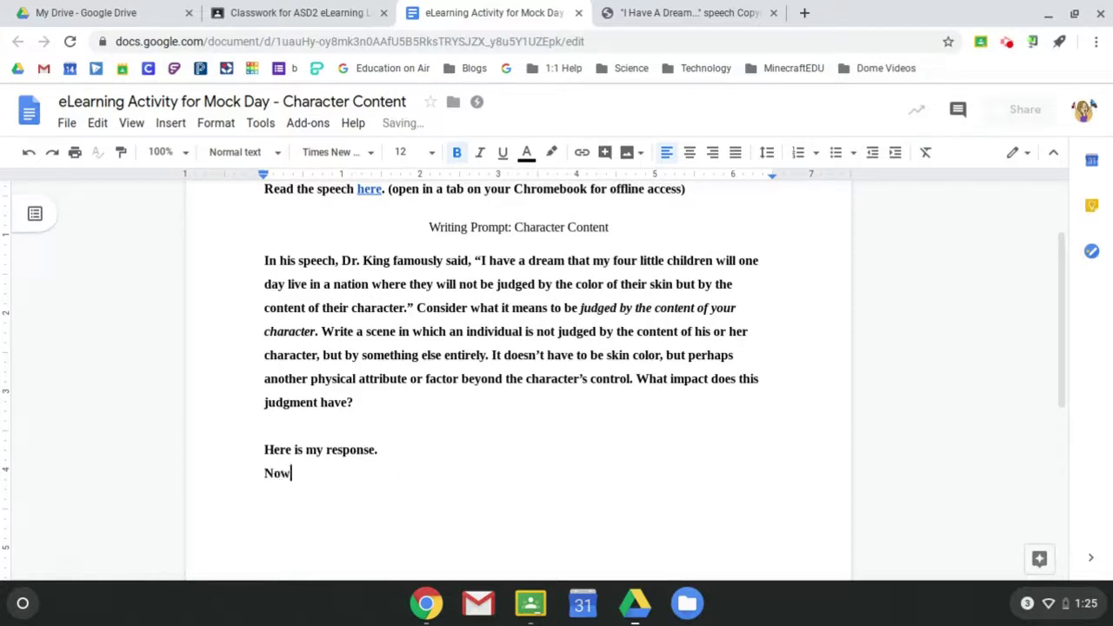
type(" if I type with")
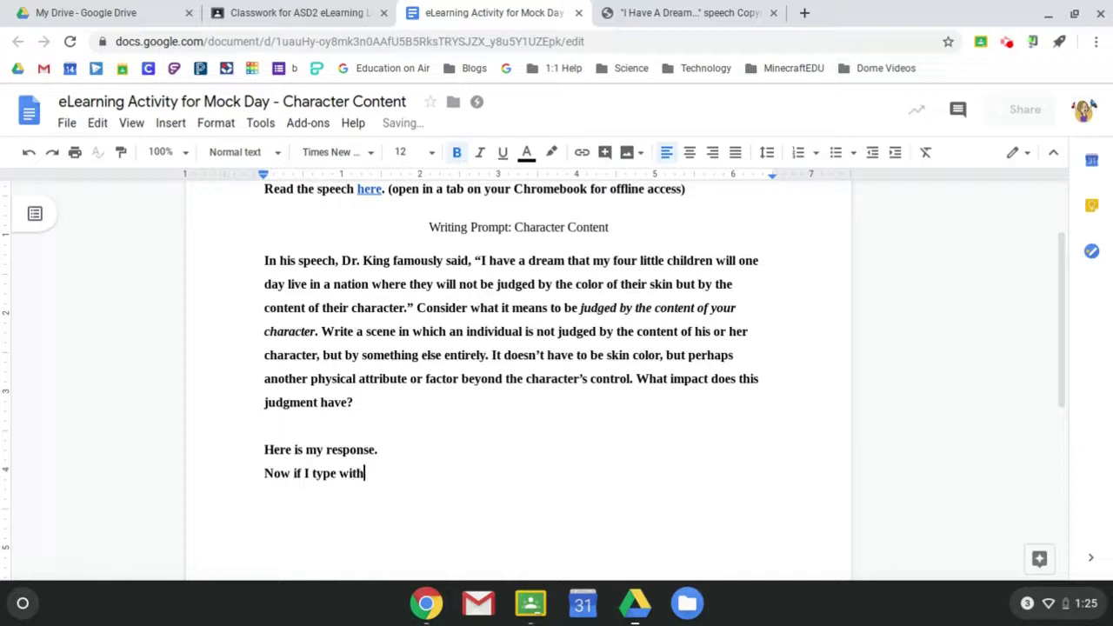
type("out internet...")
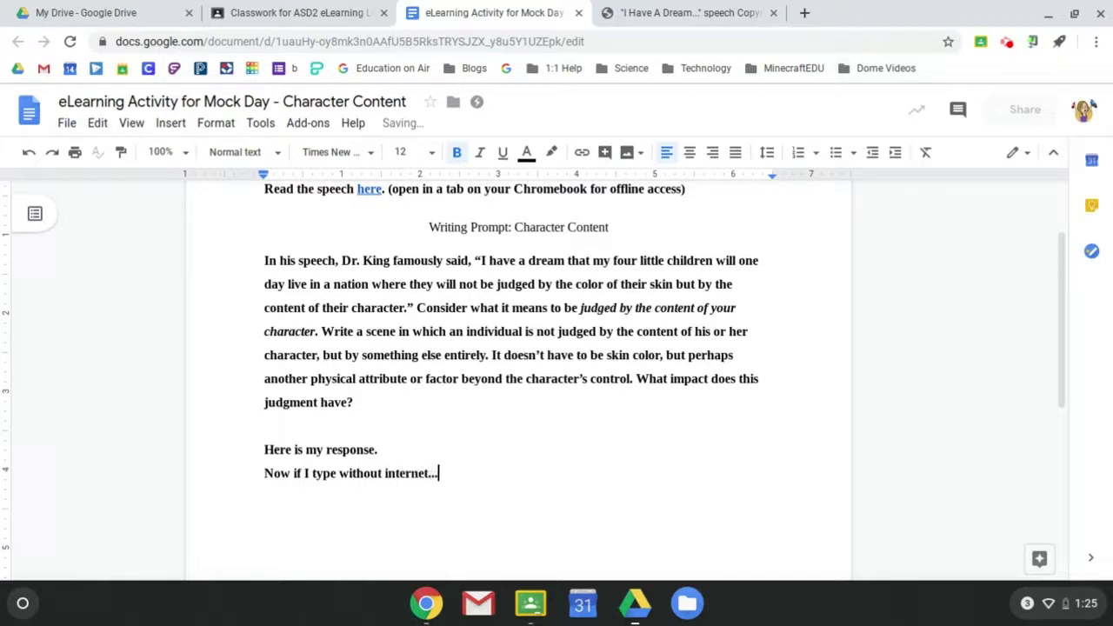
mouse_move(478, 109)
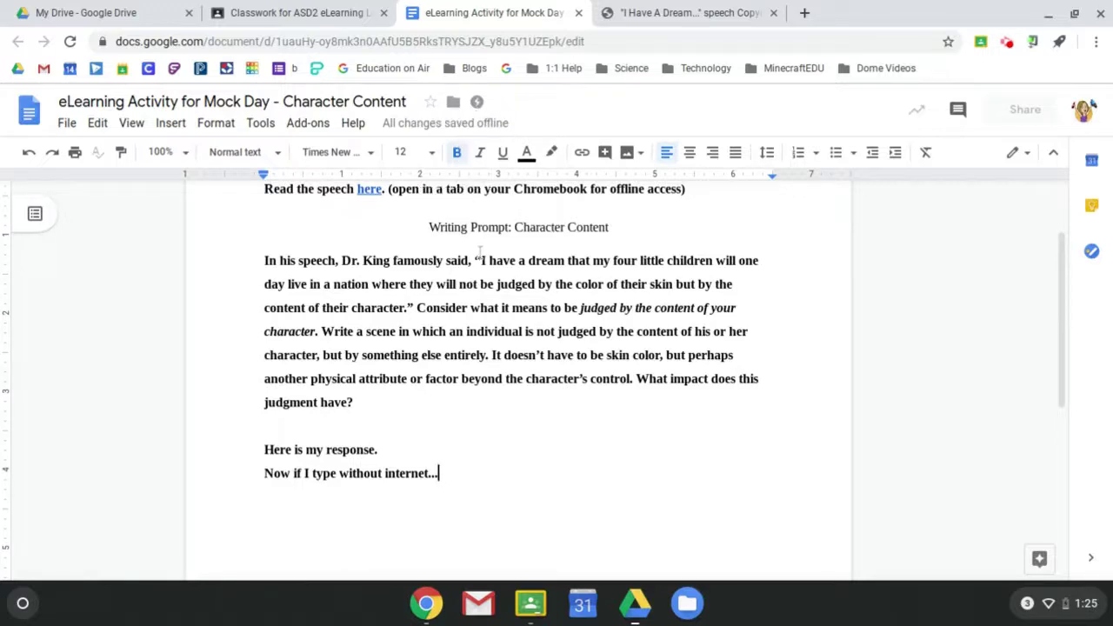
mouse_move(441, 133)
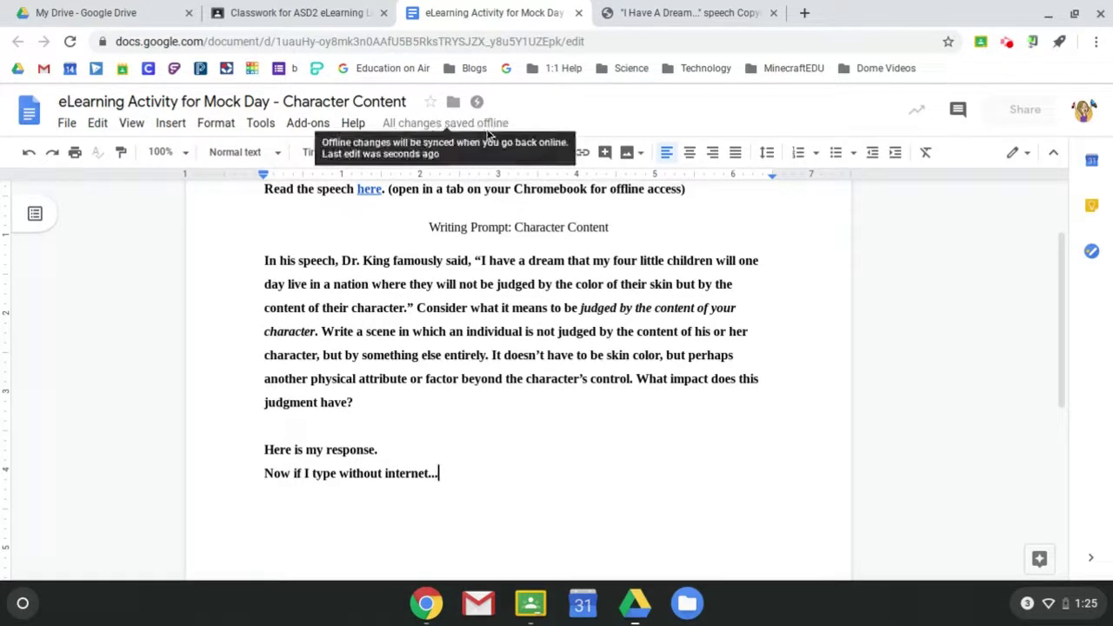
Step: Turn Wi-Fi back on so the edits sync to Drive, then go to the Classroom Classwork page
left_click(1049, 604)
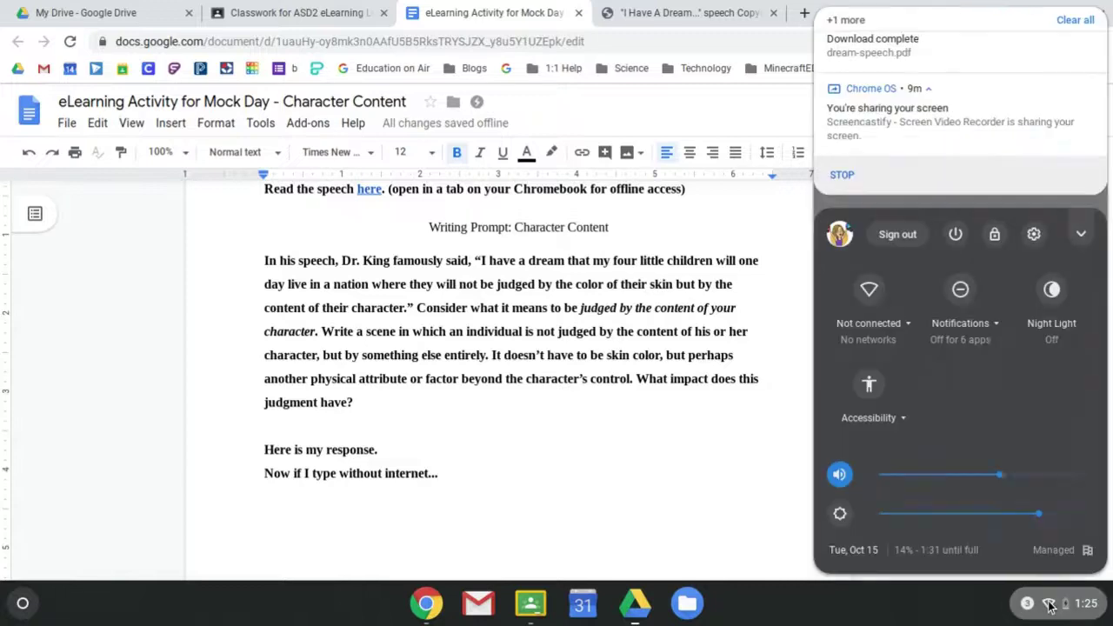
left_click(870, 296)
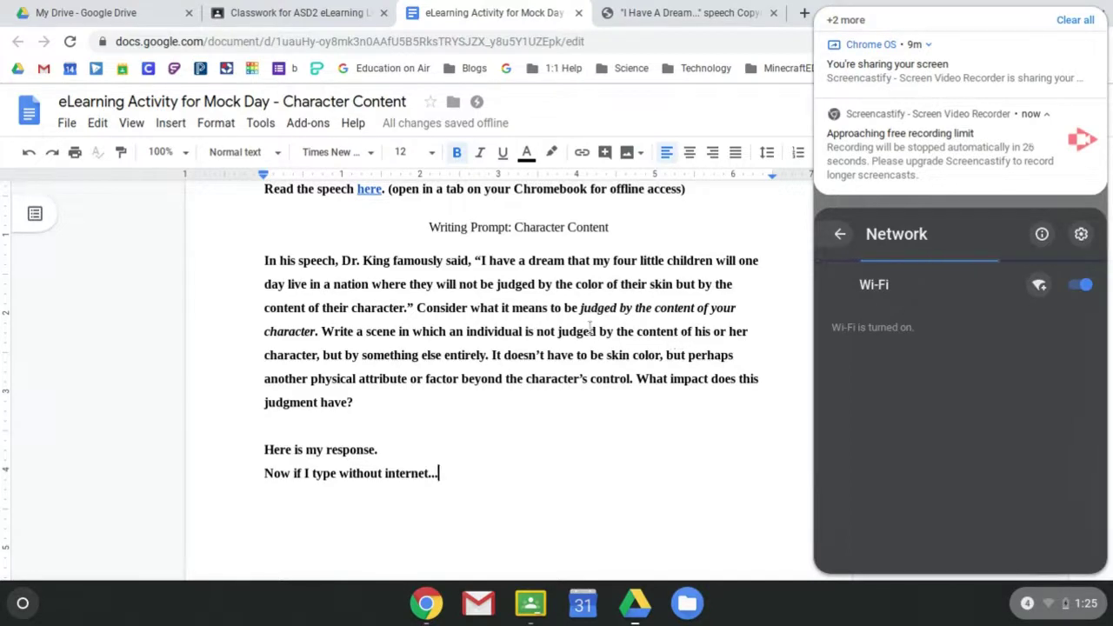
left_click(531, 383)
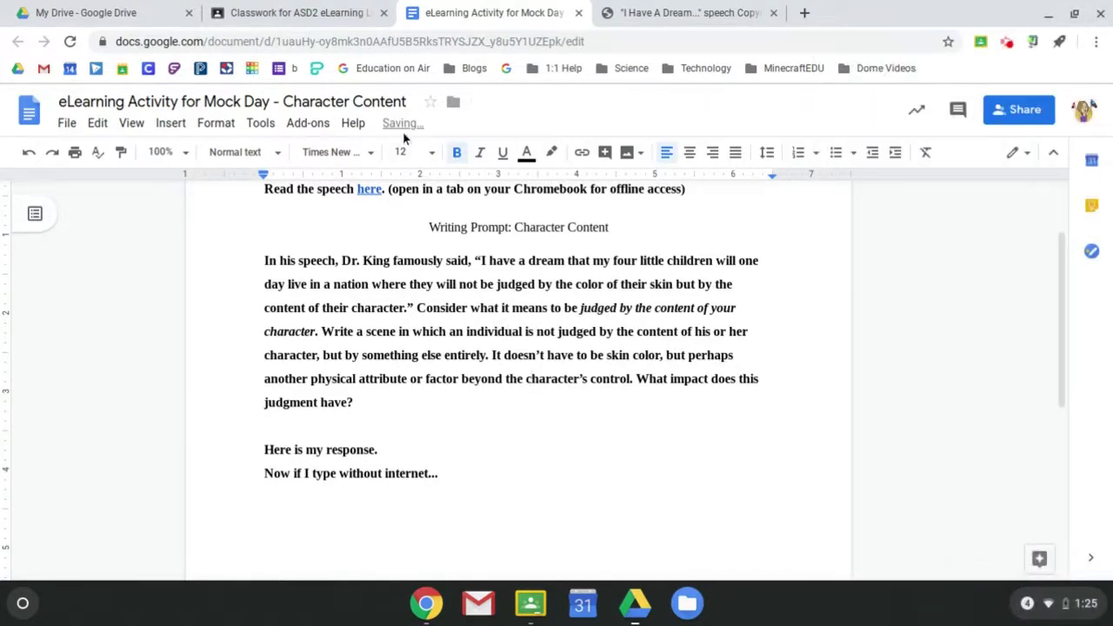
mouse_move(402, 131)
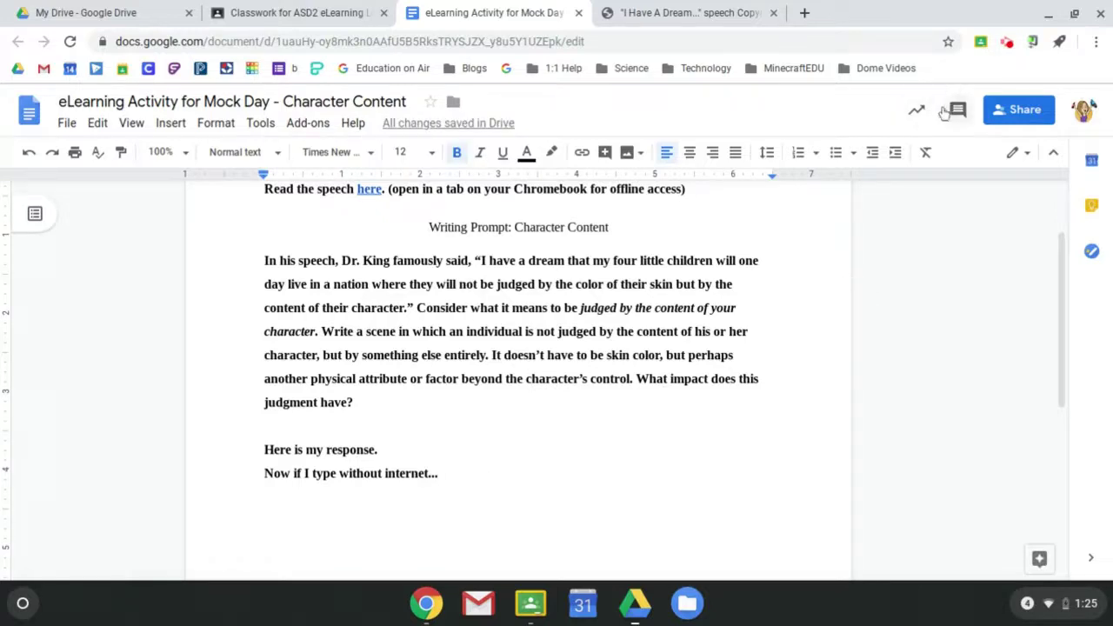
left_click(294, 19)
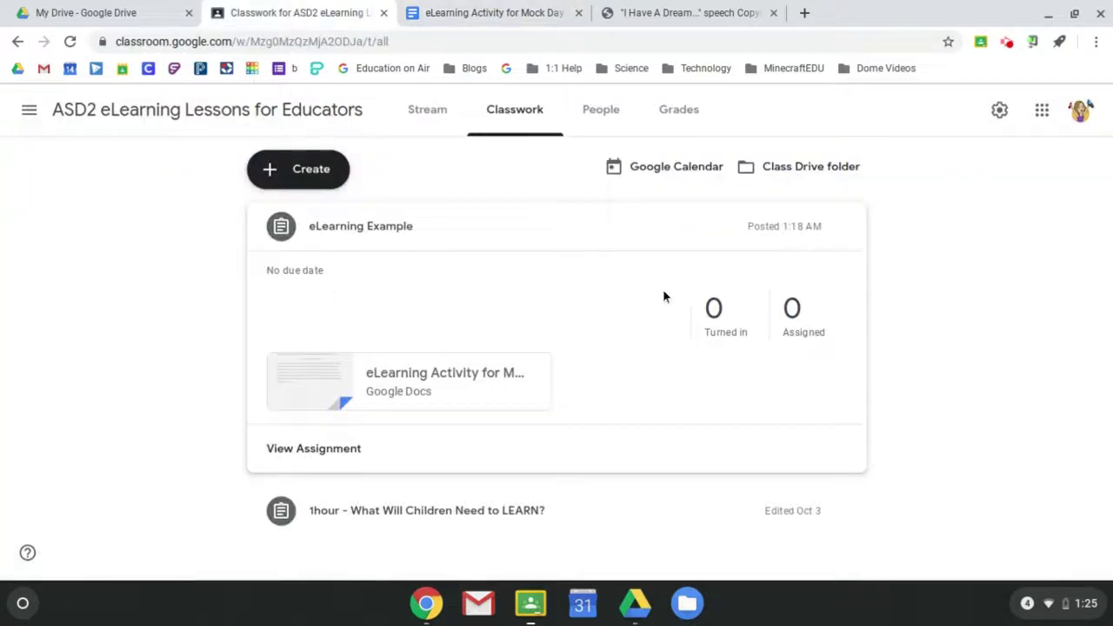